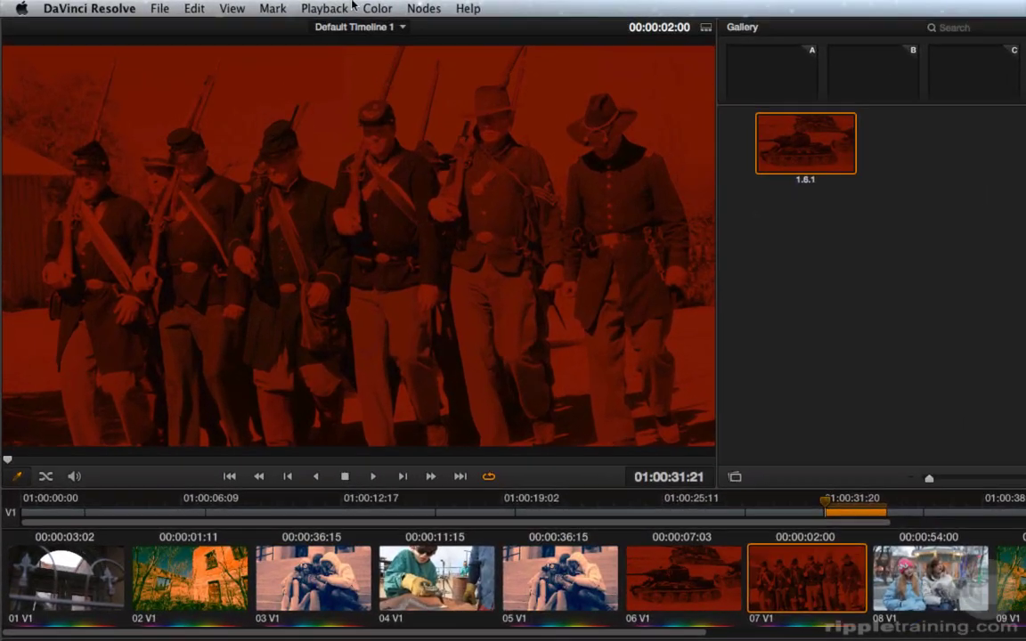
Reset clip 07 to a single ungraded node with Color > Reset All Grades and Nodes
click(249, 5)
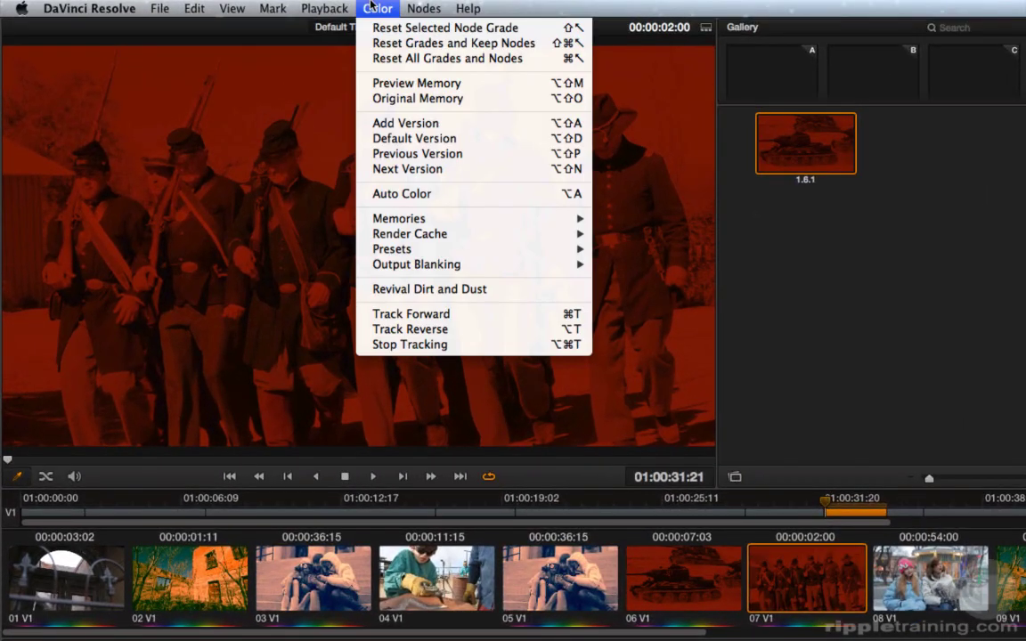
click(389, 58)
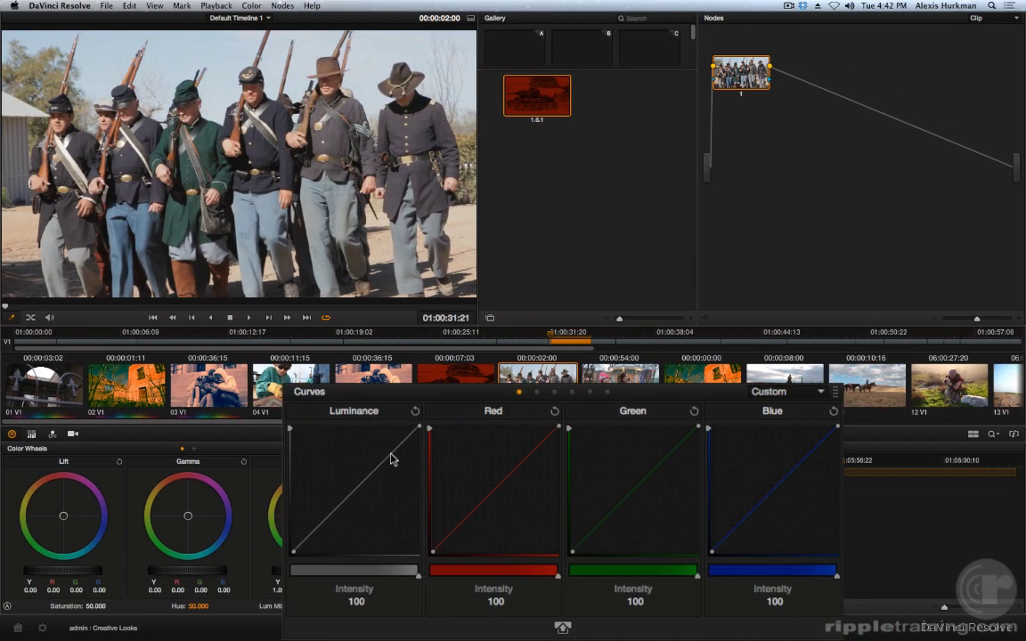
Shape the ganged Luminance curve into an S by raising the highlight point and pulling shadow points down
drag(385, 465, 382, 457)
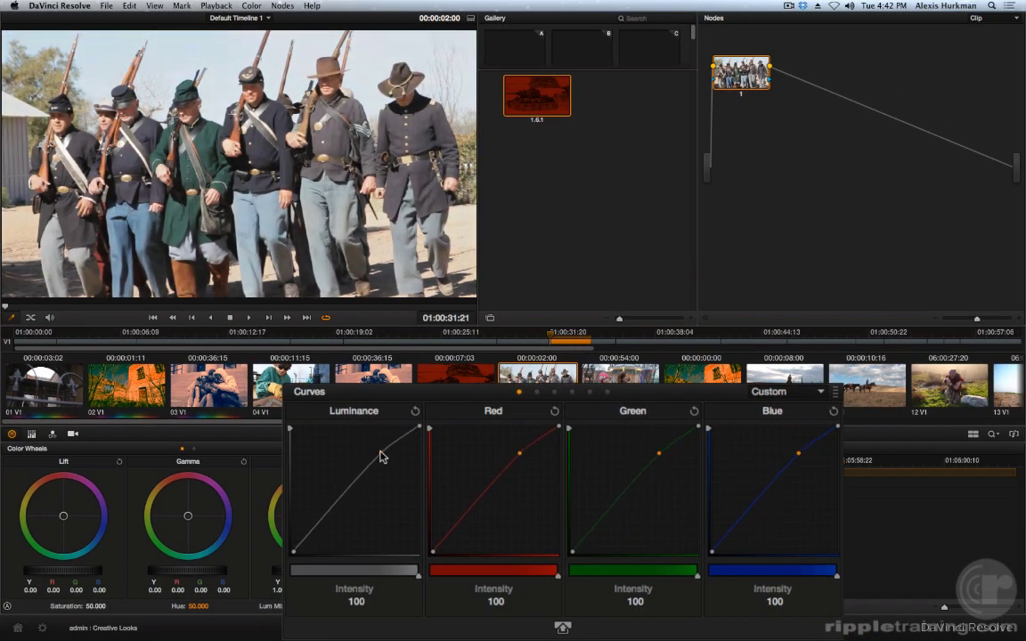
click(333, 510)
drag(333, 510, 348, 517)
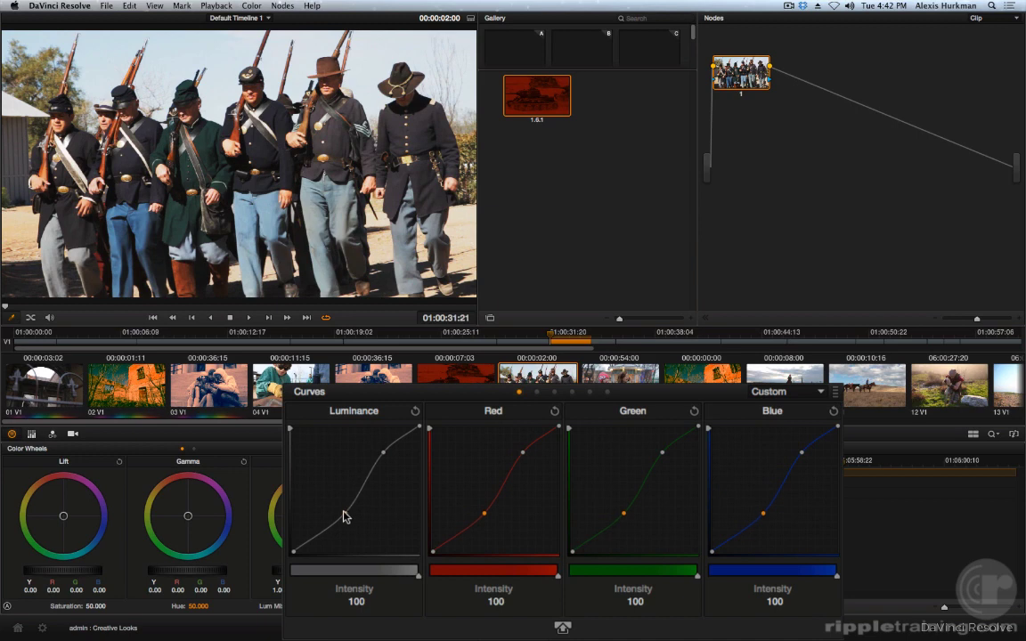
click(332, 524)
drag(331, 527, 325, 531)
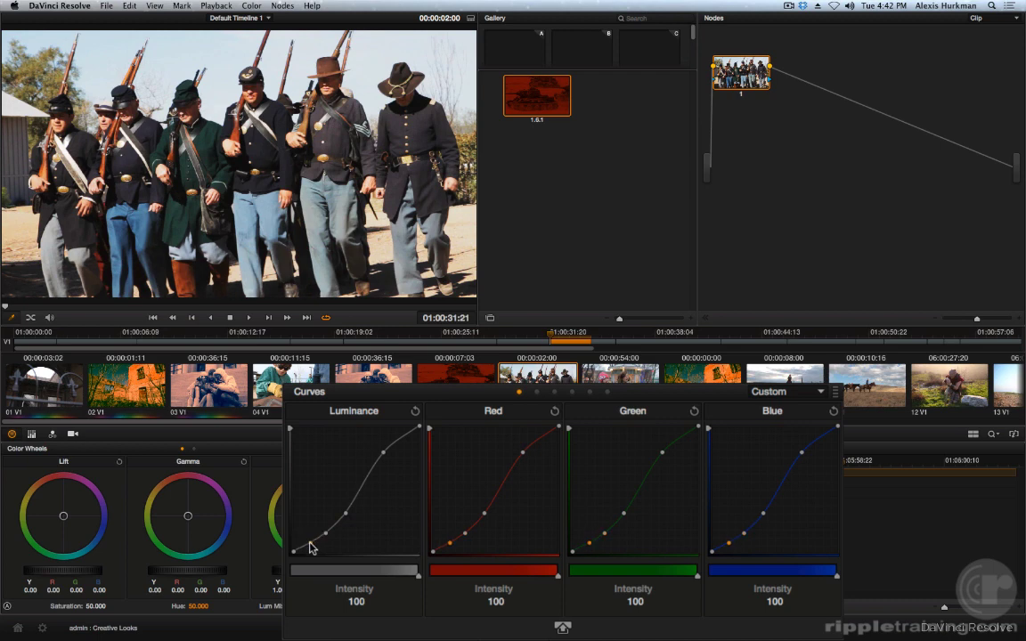
click(308, 547)
click(326, 536)
click(346, 514)
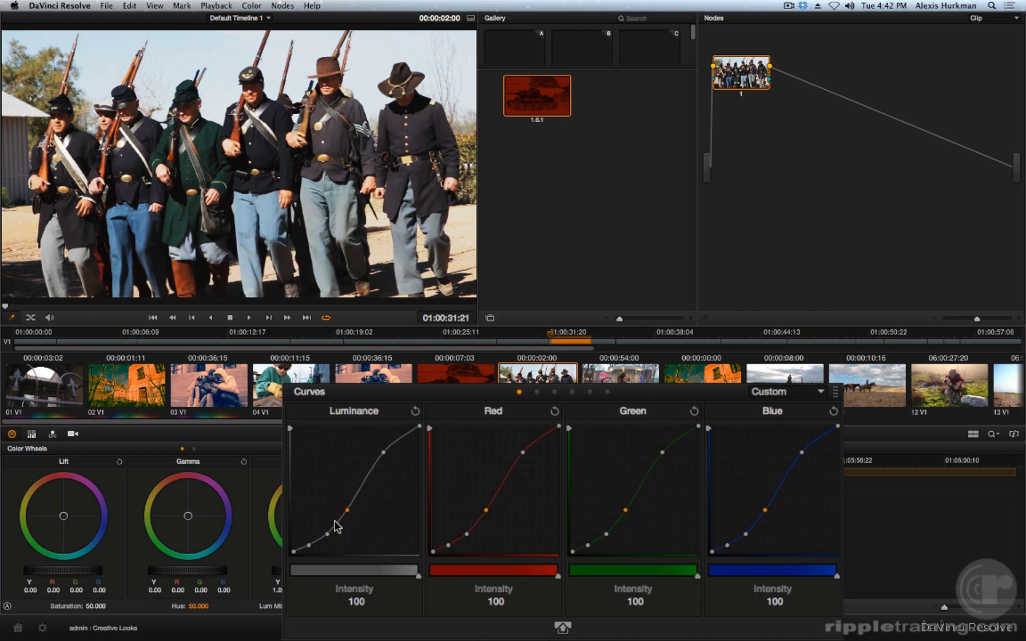
click(330, 531)
click(310, 545)
drag(312, 547, 312, 549)
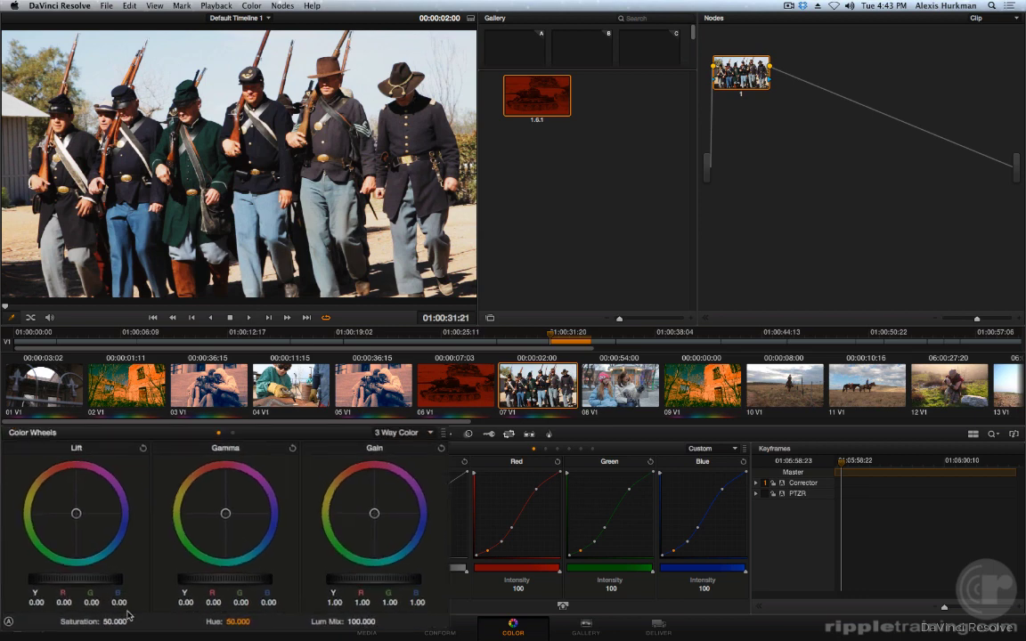
Drop Saturation to 34.800 and raise a Hue vs Sat plateau across the cyan-to-blue hues
drag(145, 626, 120, 626)
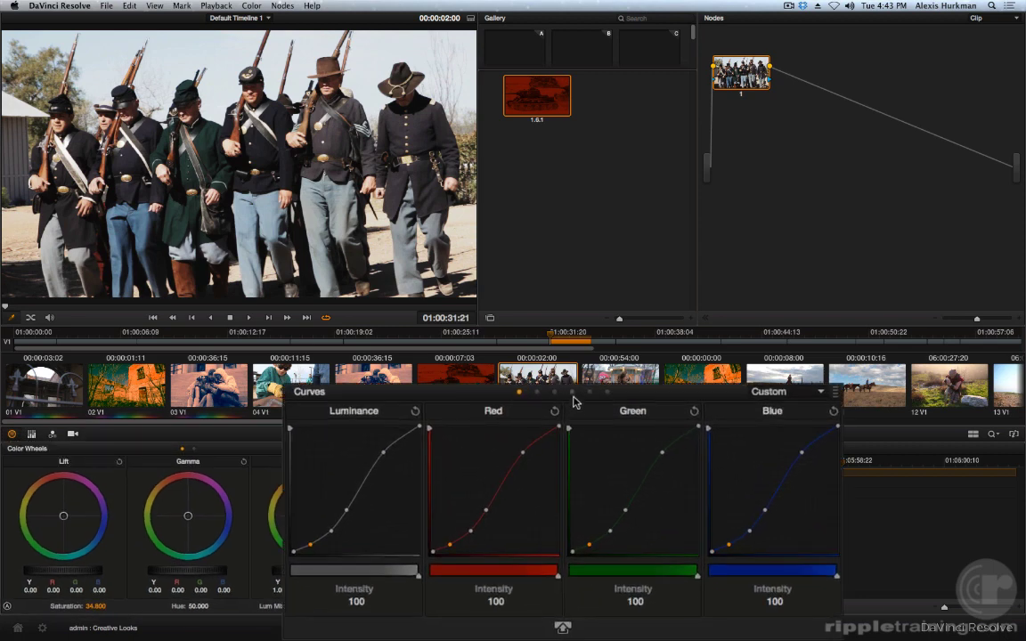
click(573, 393)
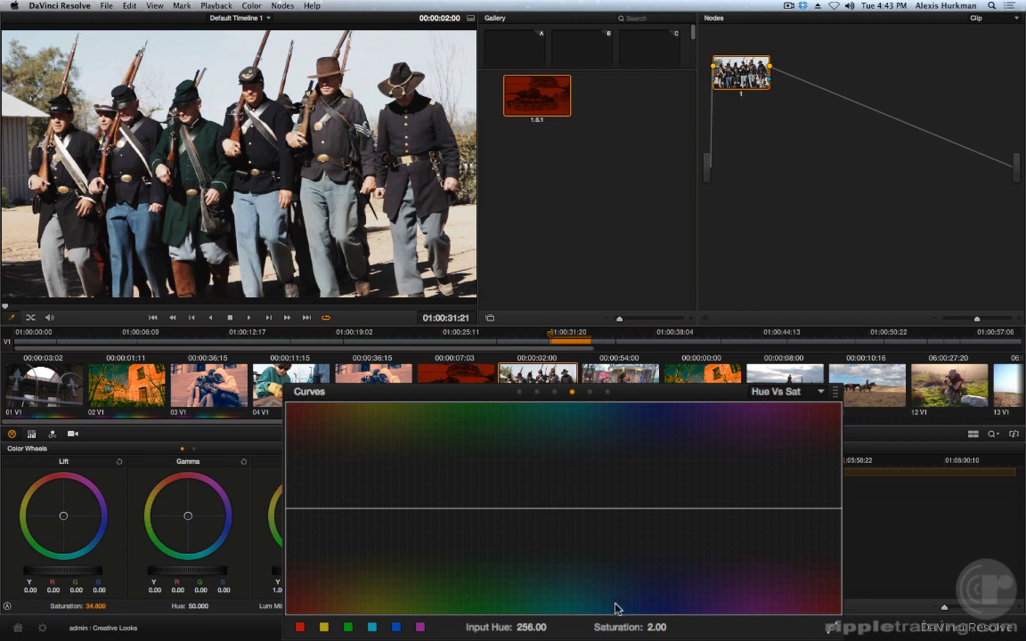
click(373, 627)
drag(564, 509, 574, 454)
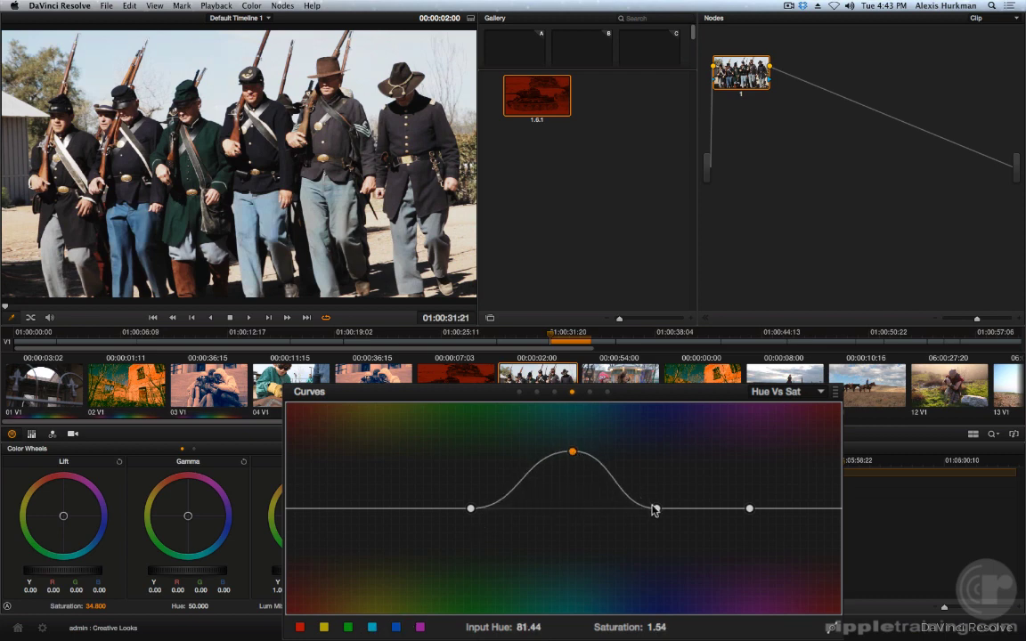
click(655, 505)
drag(654, 505, 657, 442)
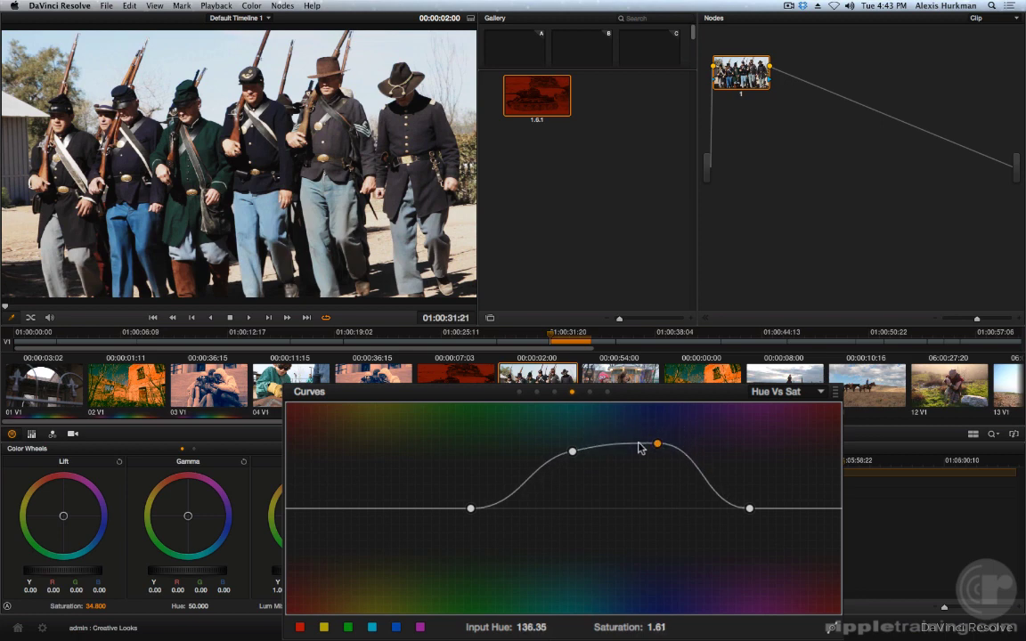
drag(574, 455, 591, 427)
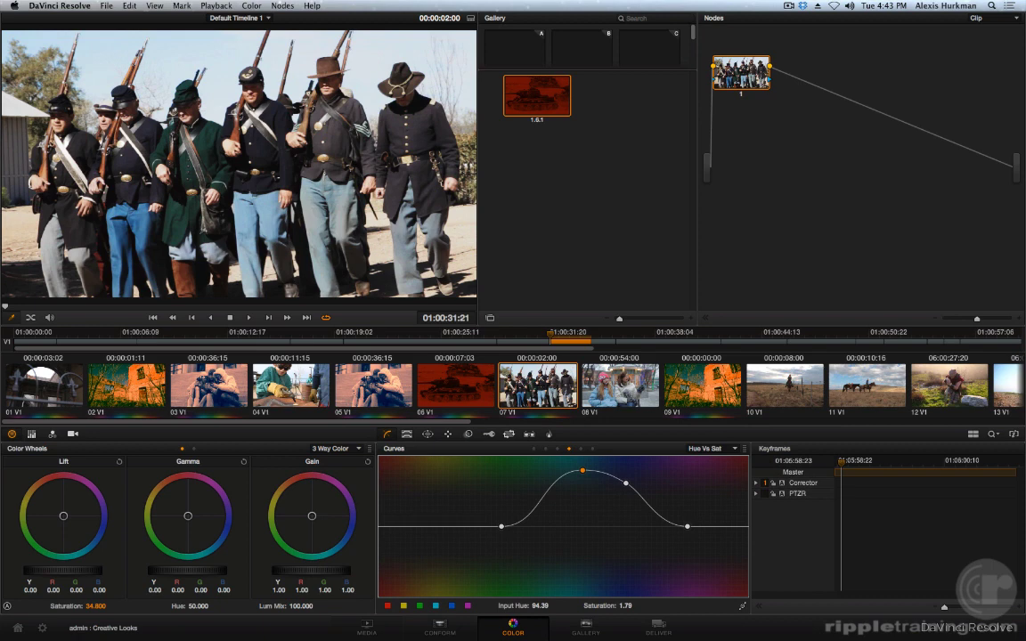
Add serial node 2 and place a midpoint on its custom curves
key(alt+s)
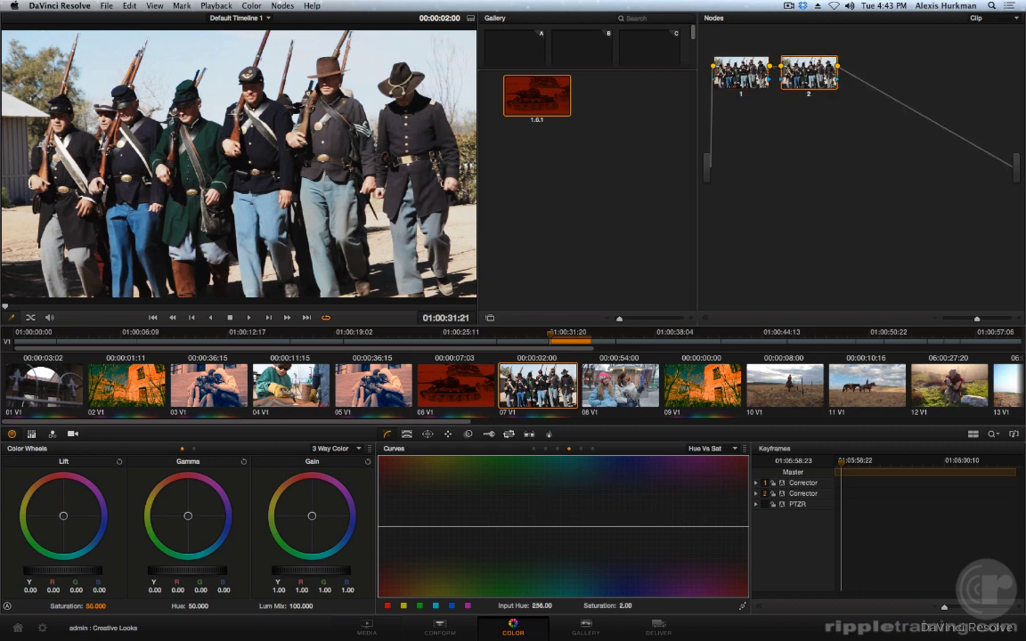
click(534, 449)
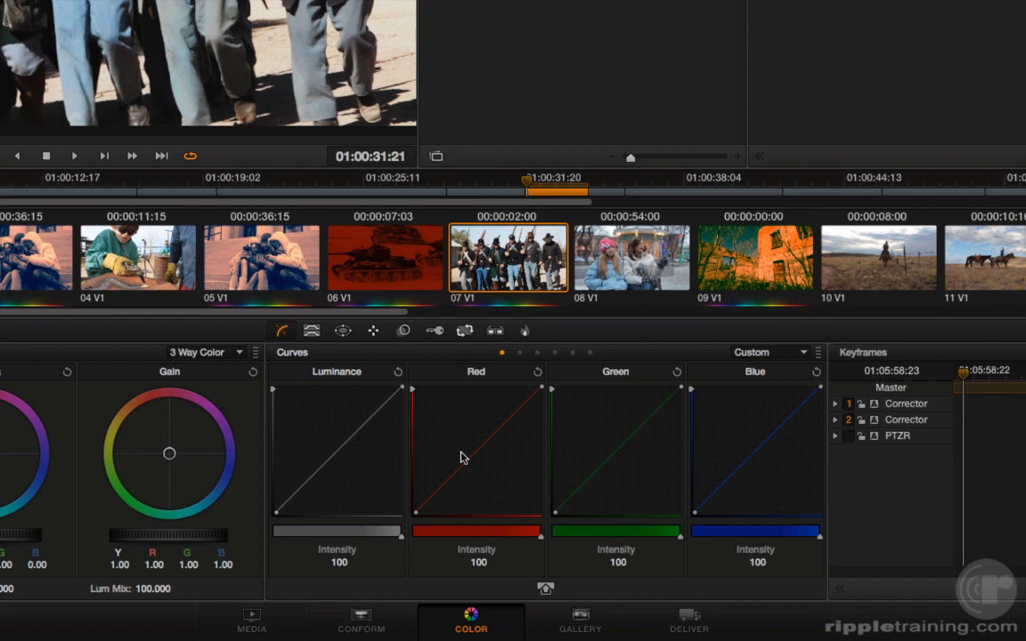
click(461, 459)
Confirm Gang Custom Curves is on and add upper and lower control points
click(818, 355)
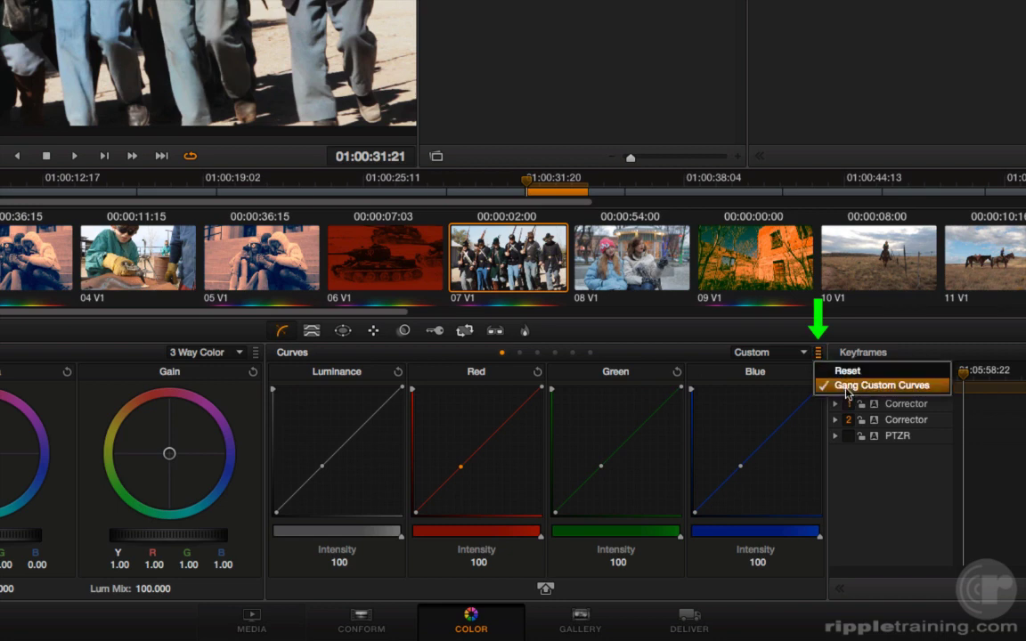
click(818, 354)
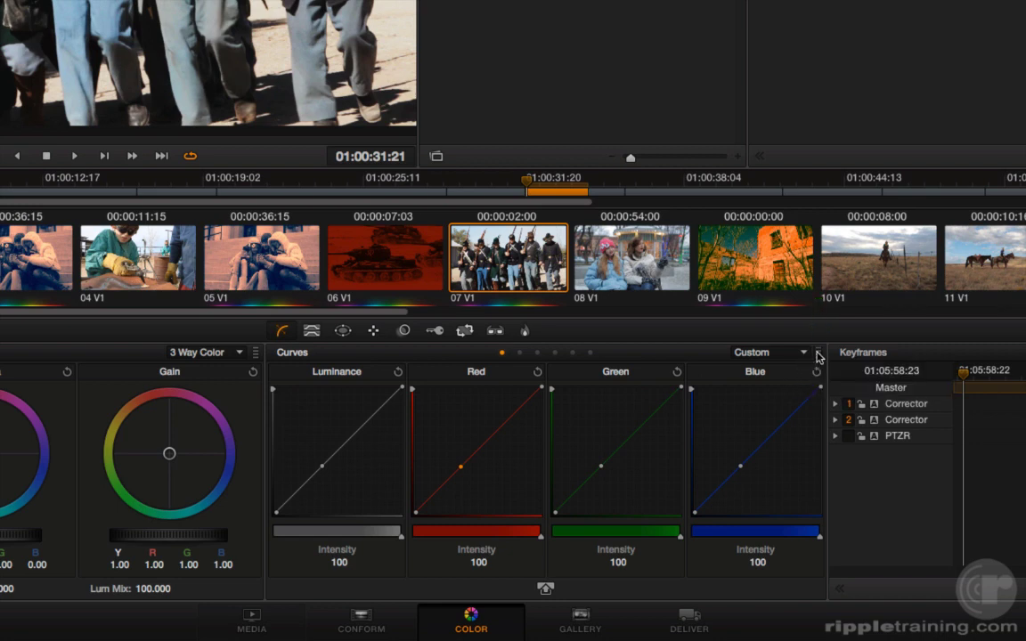
click(482, 445)
click(429, 491)
Turn off Gang Custom Curves and drag node 2's red curve down through the shadows
click(818, 354)
click(842, 386)
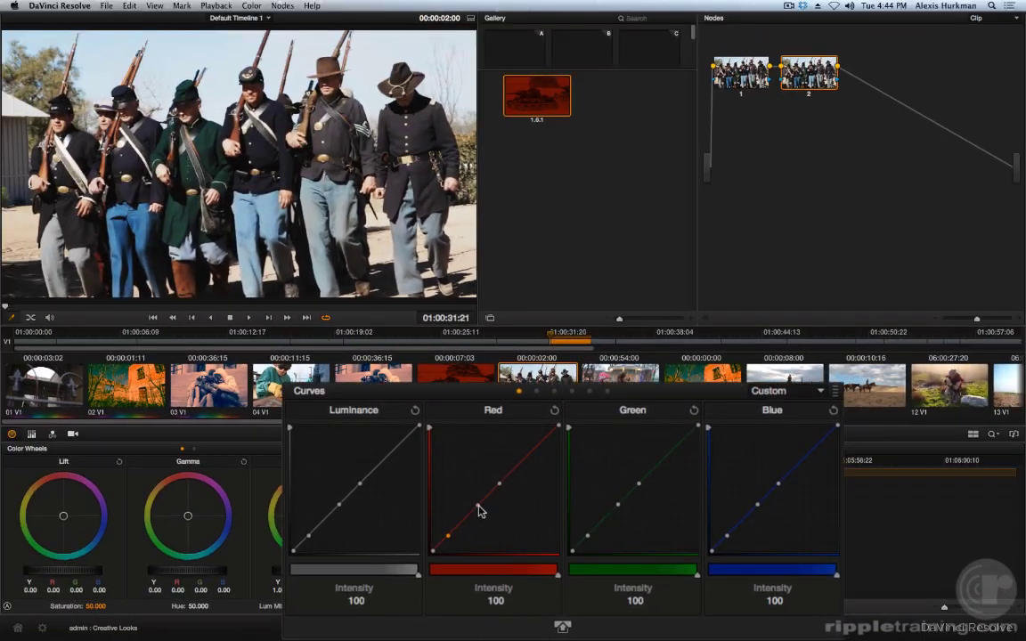
drag(477, 509, 484, 531)
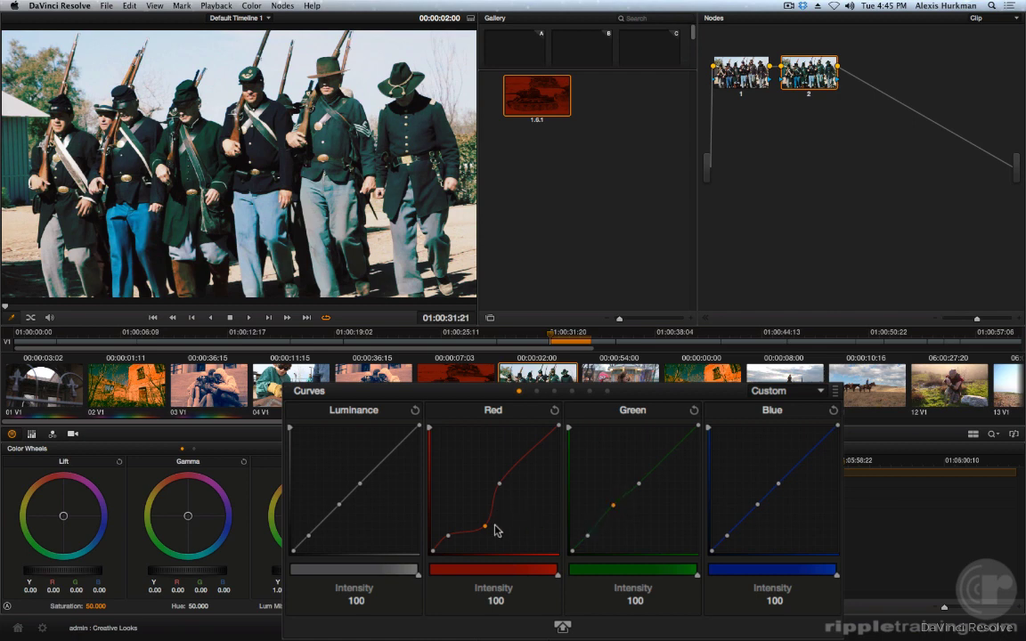
drag(484, 529, 479, 522)
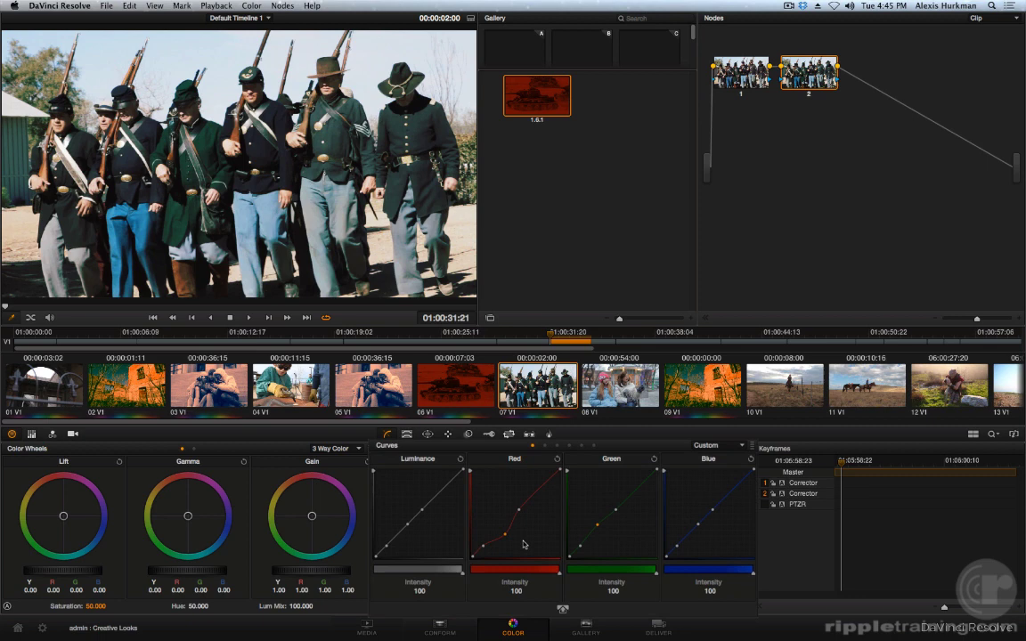
Lift the blue curve's shadows, delete a green point, lower red further, then play the clip to review
click(474, 512)
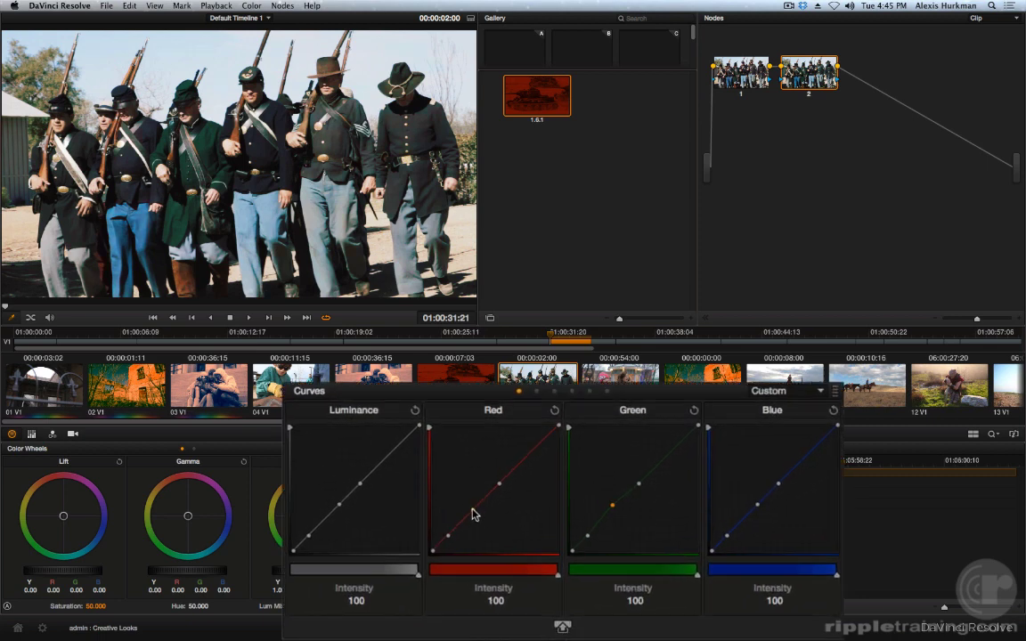
mouse_move(757, 503)
mouse_down()
mouse_move(745, 490)
mouse_move(744, 502)
mouse_up()
right_click(612, 505)
drag(472, 514, 477, 521)
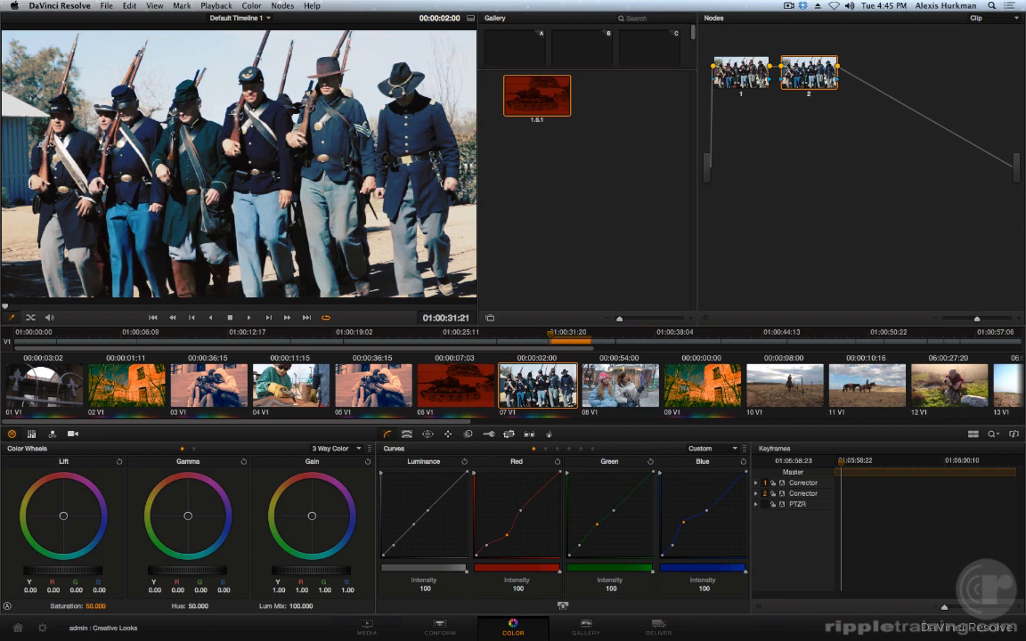
key(space)
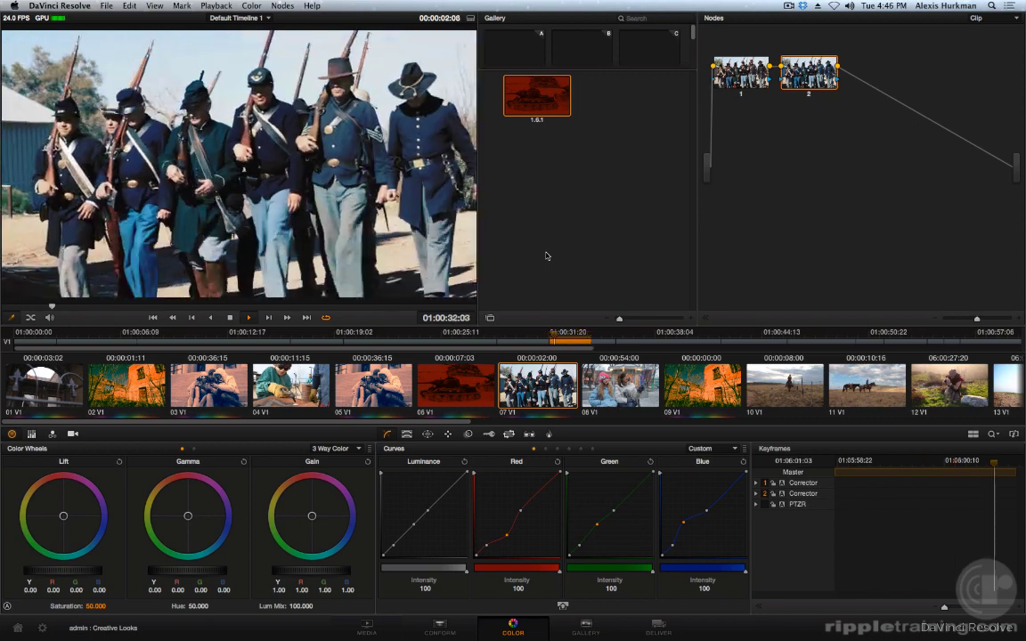
key(space)
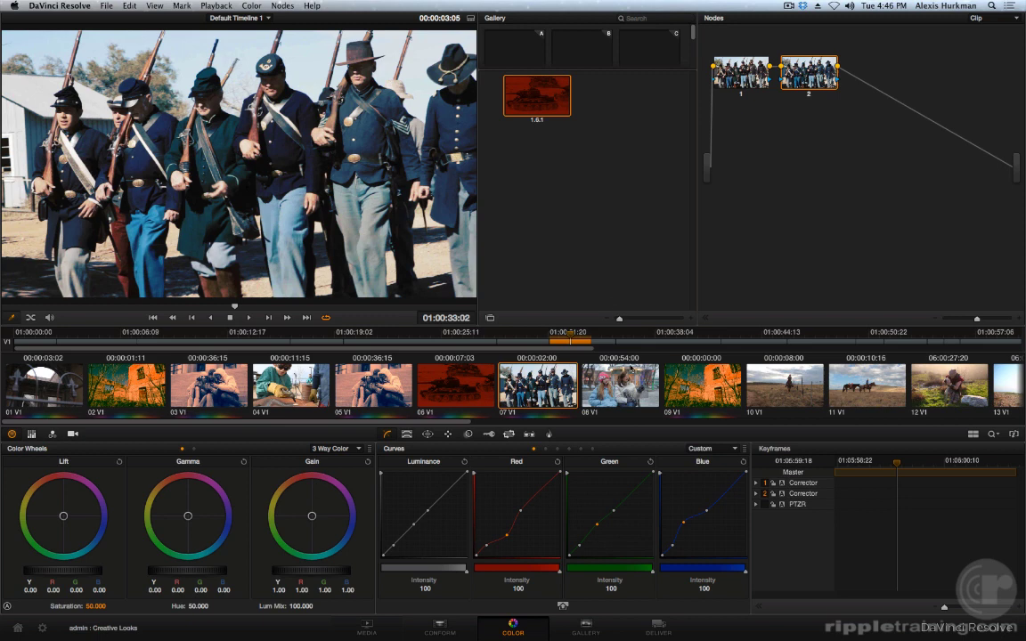
key(Down)
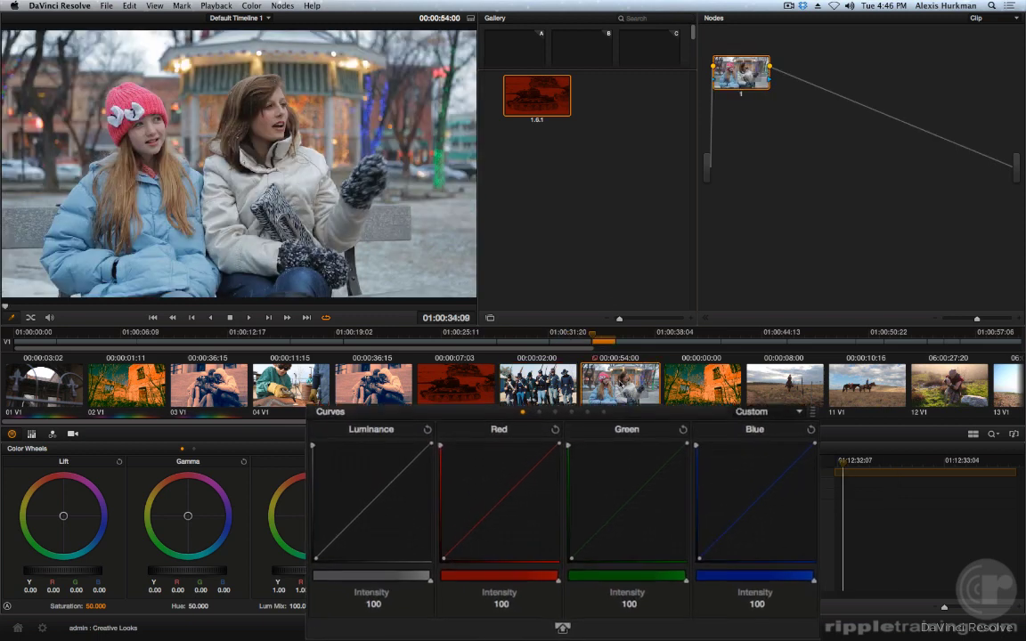
click(380, 460)
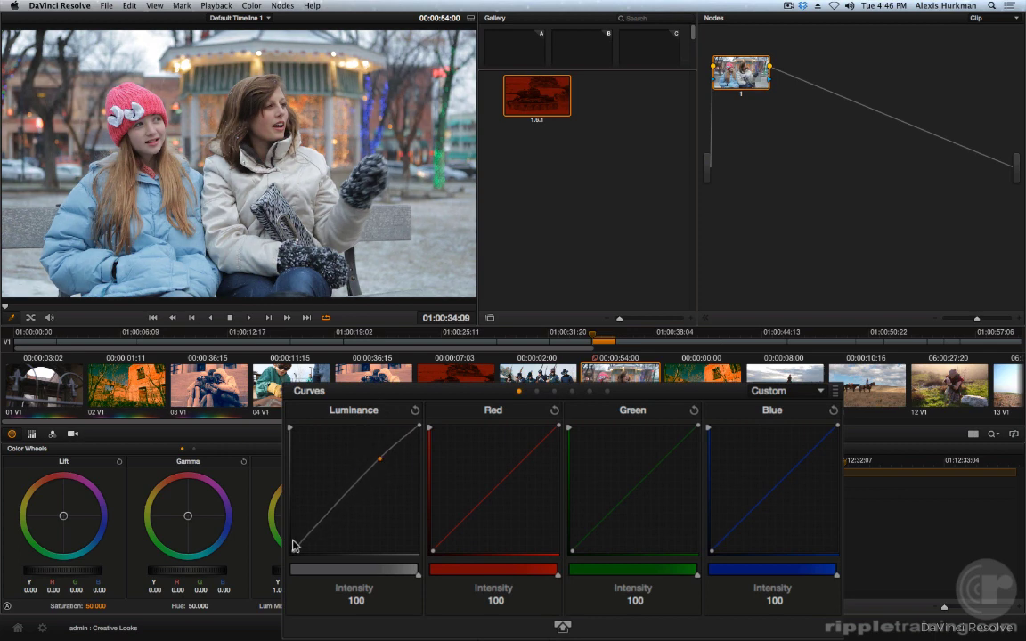
drag(324, 520, 326, 527)
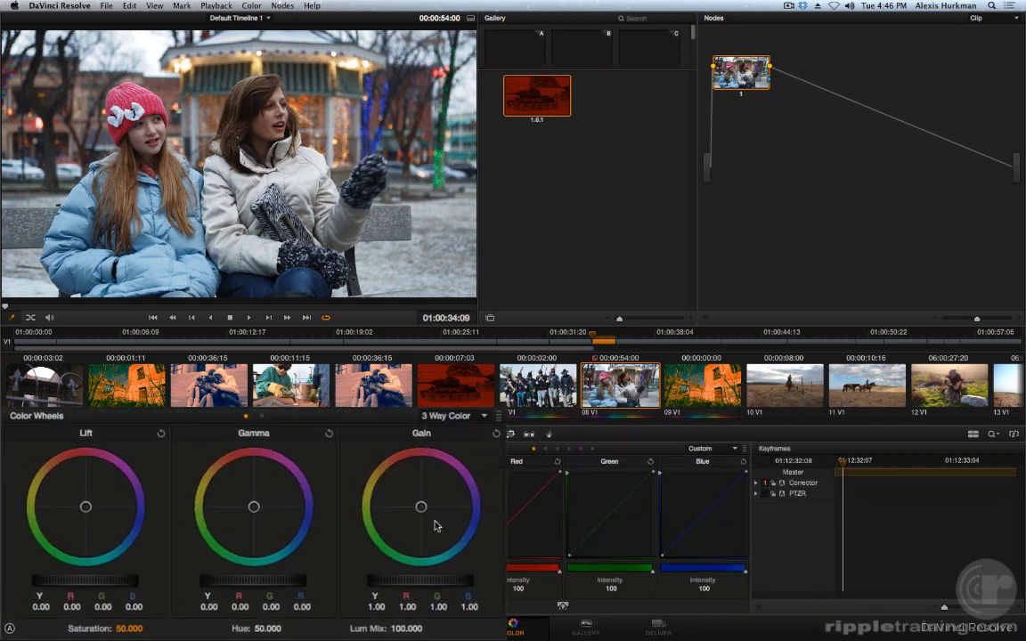
drag(323, 528, 330, 533)
drag(496, 519, 517, 536)
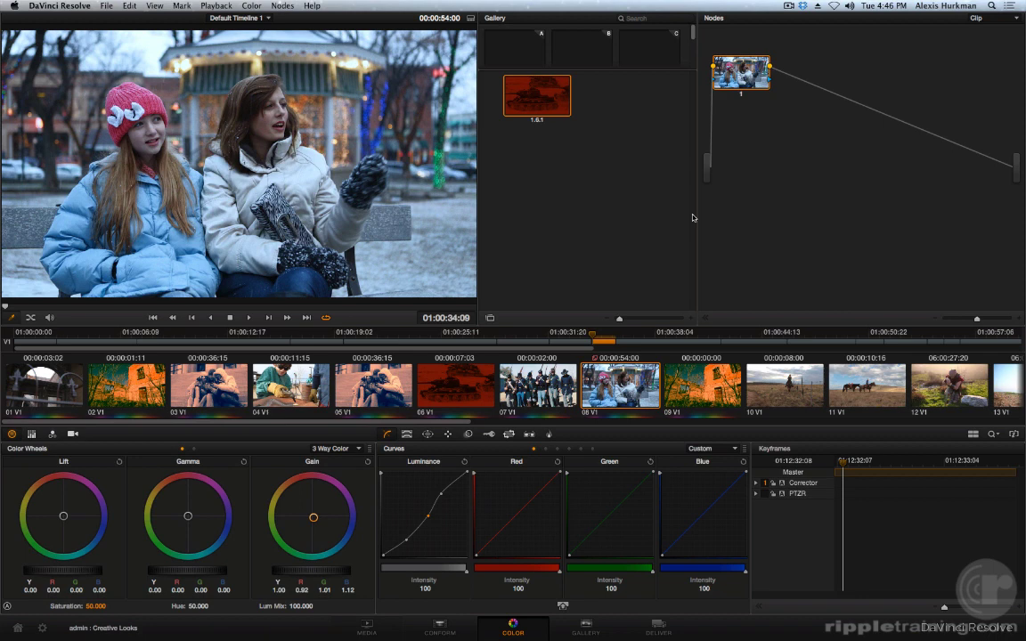
key(super+d)
key(super+d)
key(super+d)
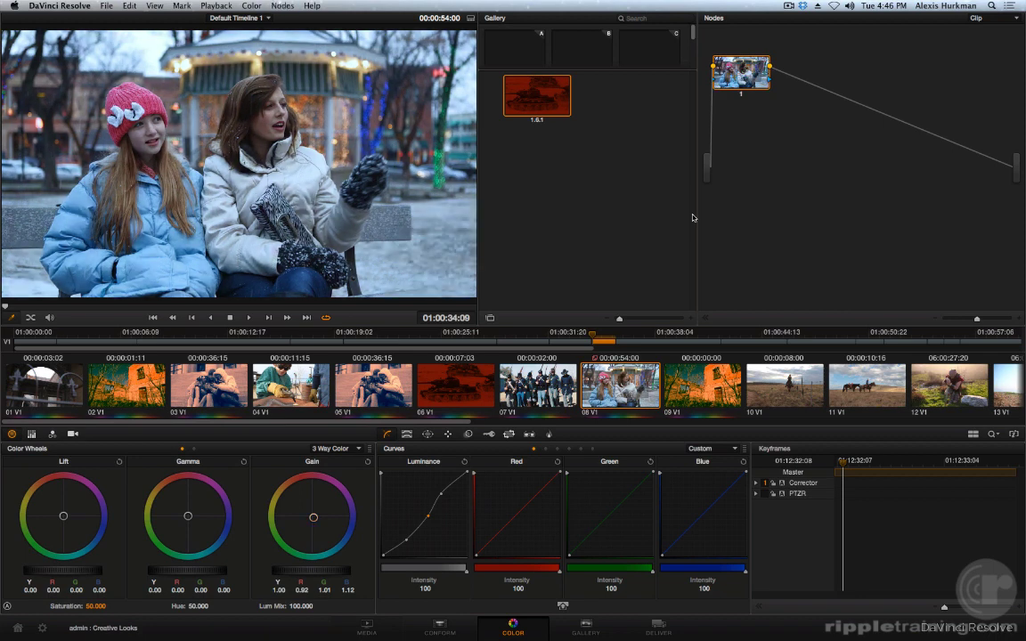
key(super+d)
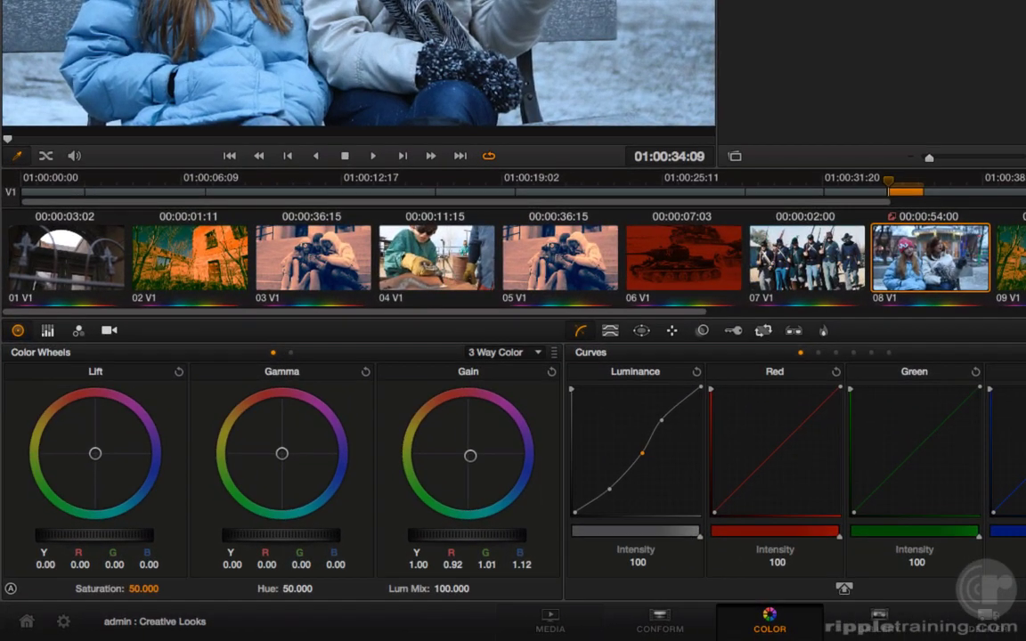
Switch the color wheels to Log and push the Midtone wheel toward blue
click(291, 354)
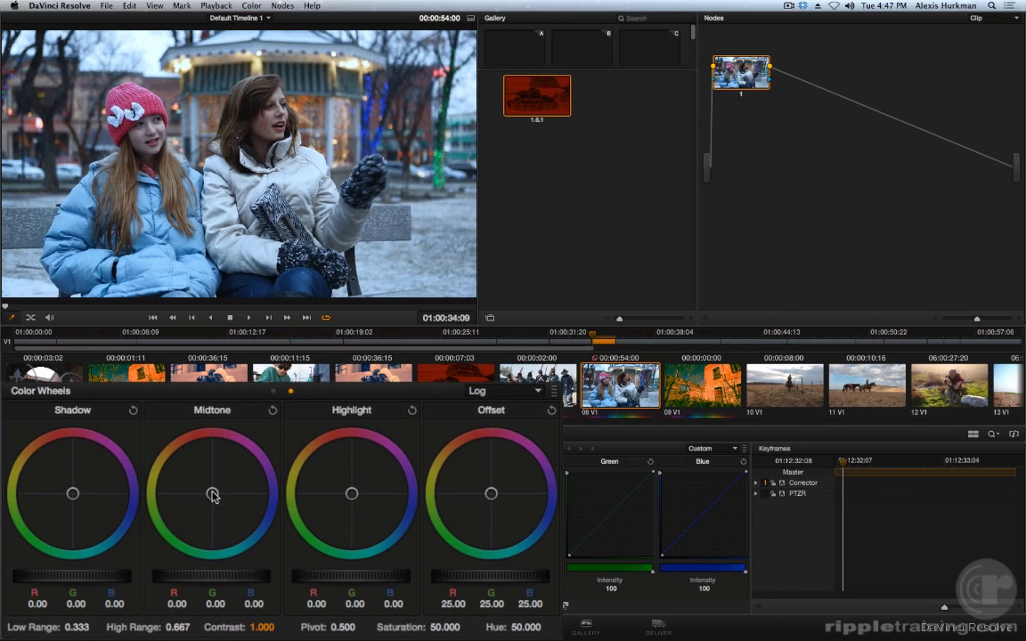
drag(213, 495, 255, 530)
drag(217, 501, 227, 516)
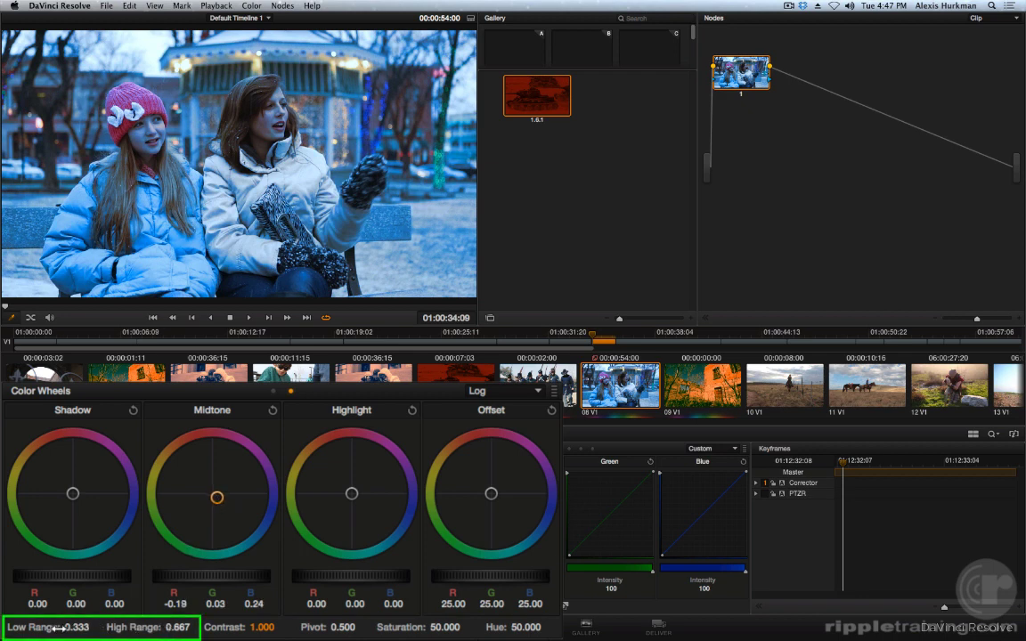
Set High Range to 0.469 and Low Range to 0.257, then ease back the midtone tint
drag(174, 627, 163, 627)
drag(169, 565, 167, 564)
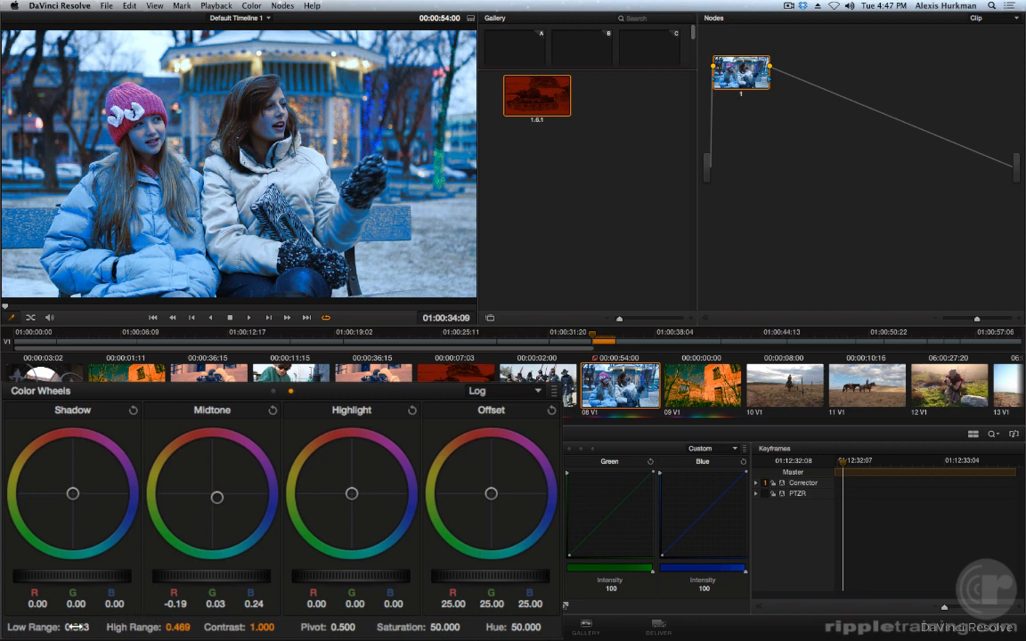
drag(68, 565, 73, 565)
drag(73, 564, 75, 564)
drag(224, 513, 208, 494)
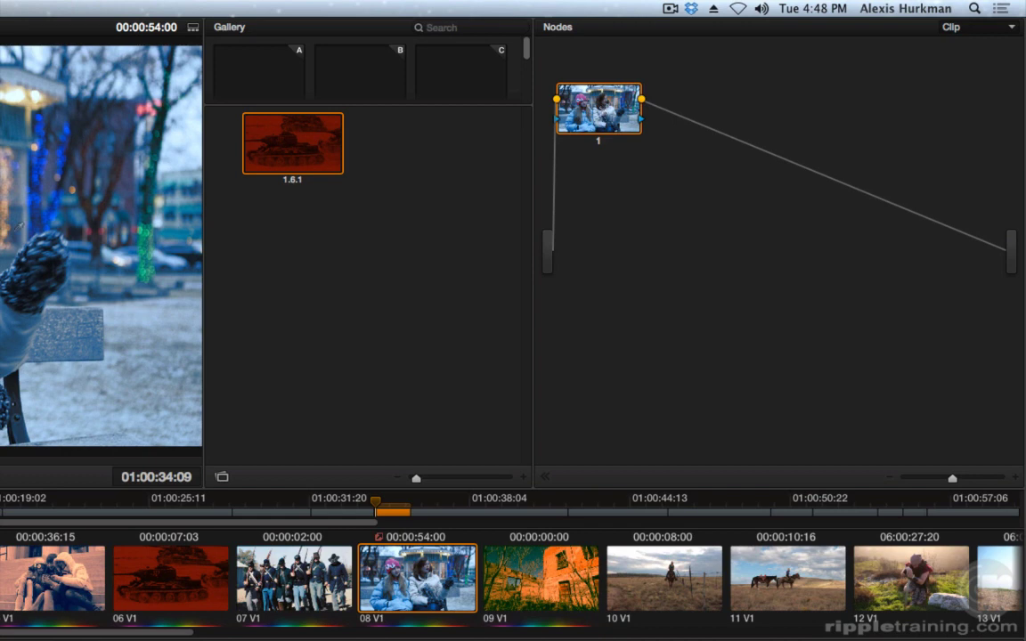
Add serial node 2 after node 1 with Option+S, then select node 1 and node 2
key(alt+s)
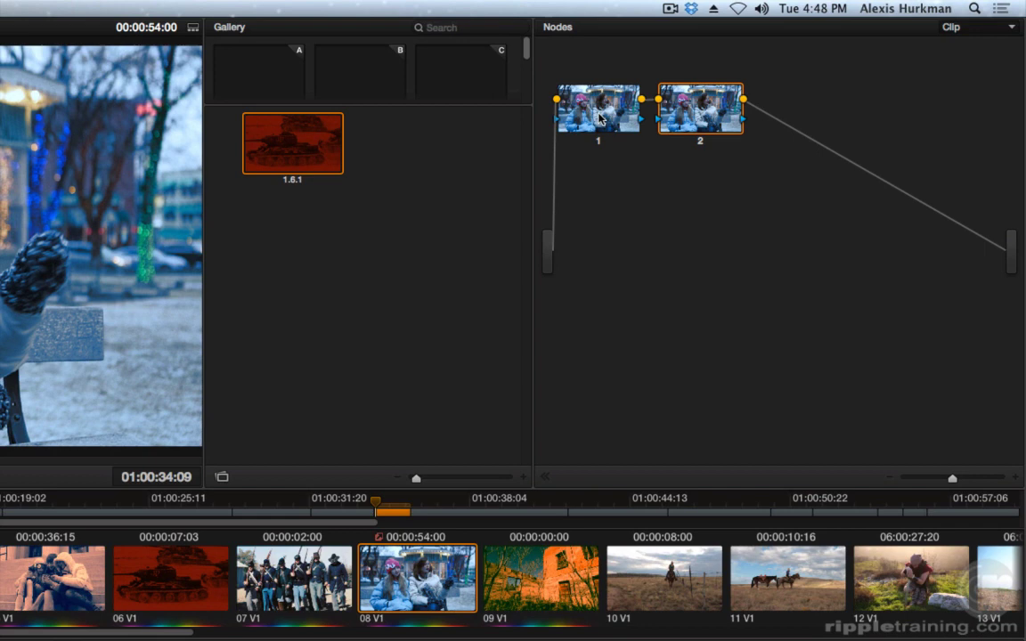
click(601, 117)
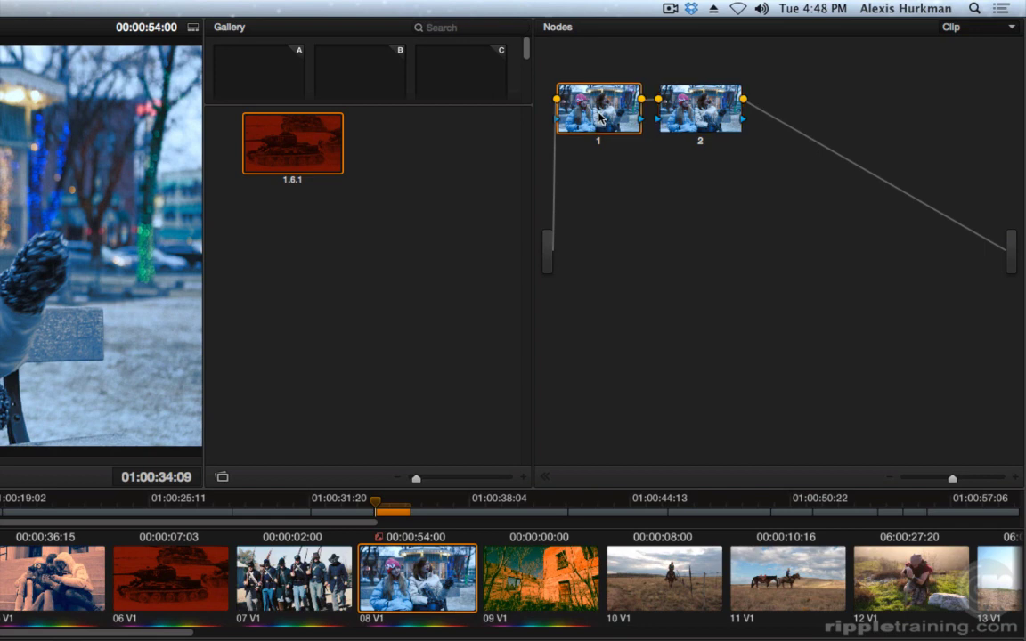
click(705, 107)
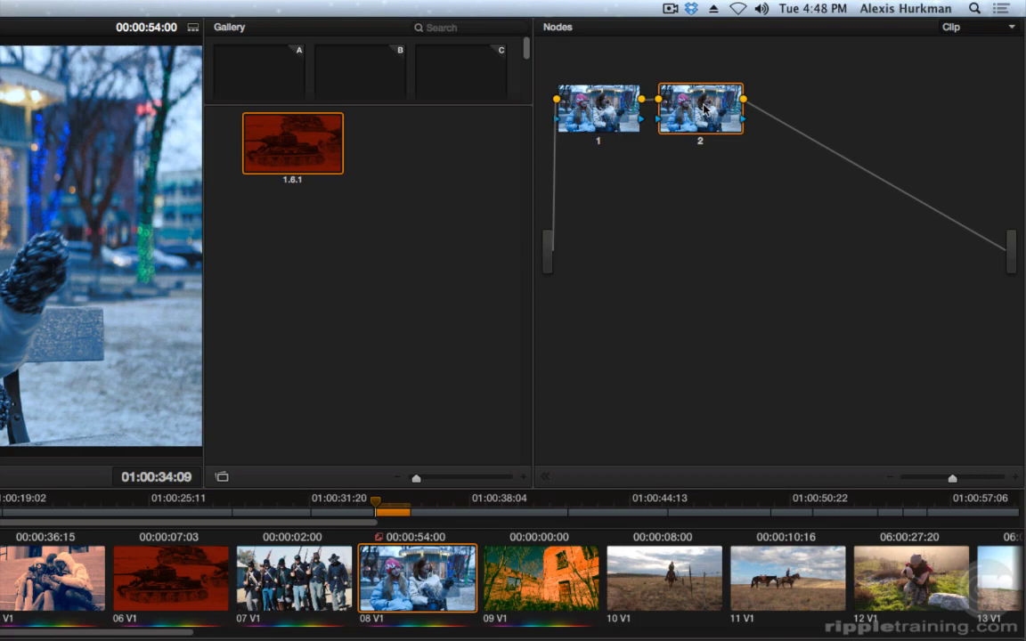
Reset the Log wheel adjustments on node 1 and restore the blue midtone tint values
click(597, 112)
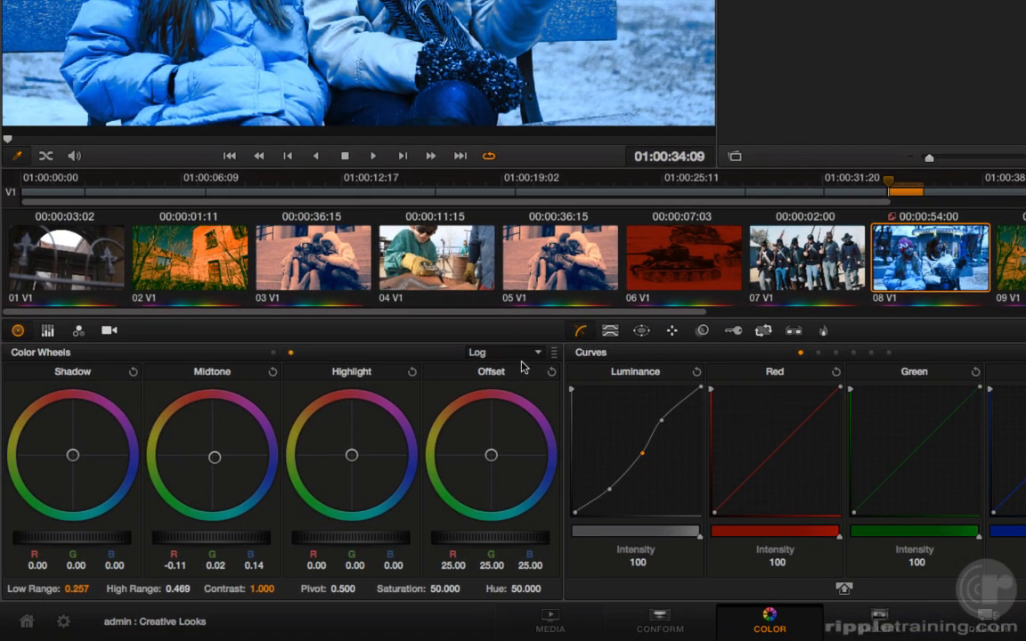
click(554, 353)
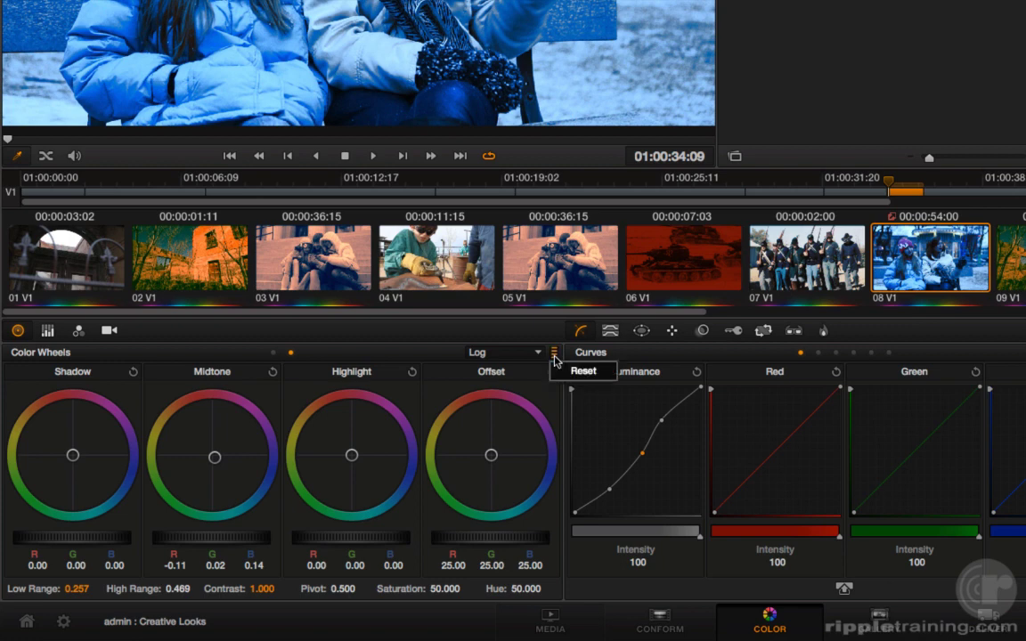
click(580, 371)
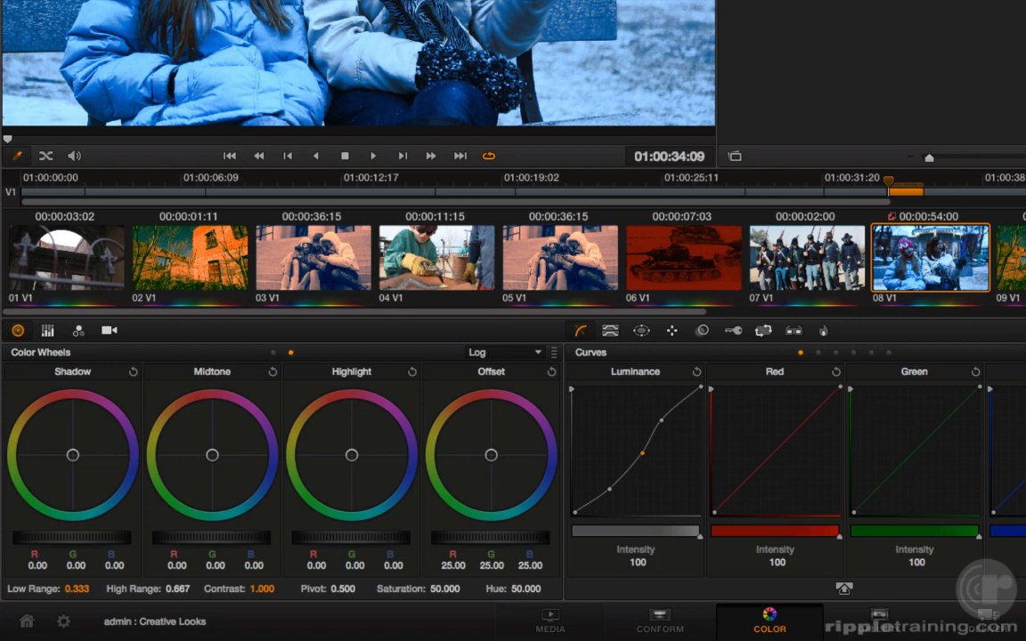
drag(187, 406, 192, 411)
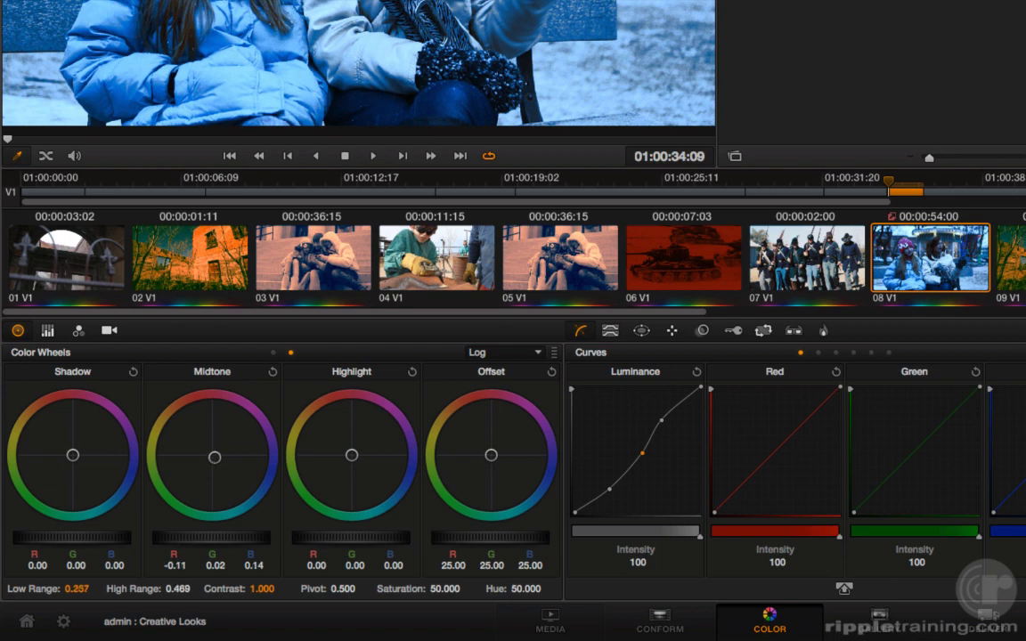
Reset the 3 Way Color primary wheels to neutral and straighten the Luminance curve
click(273, 352)
click(553, 354)
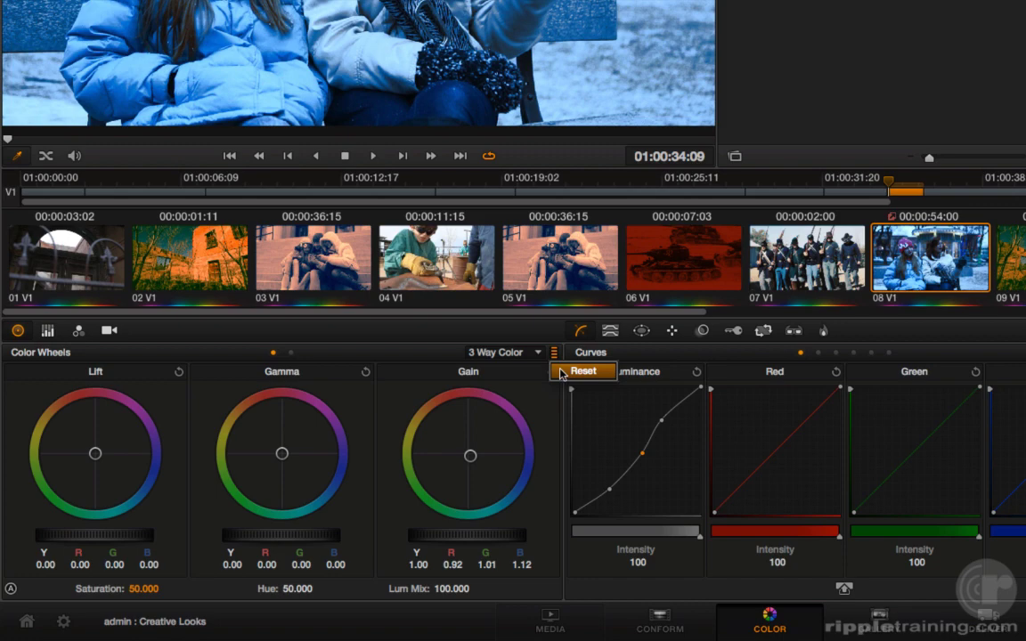
click(562, 372)
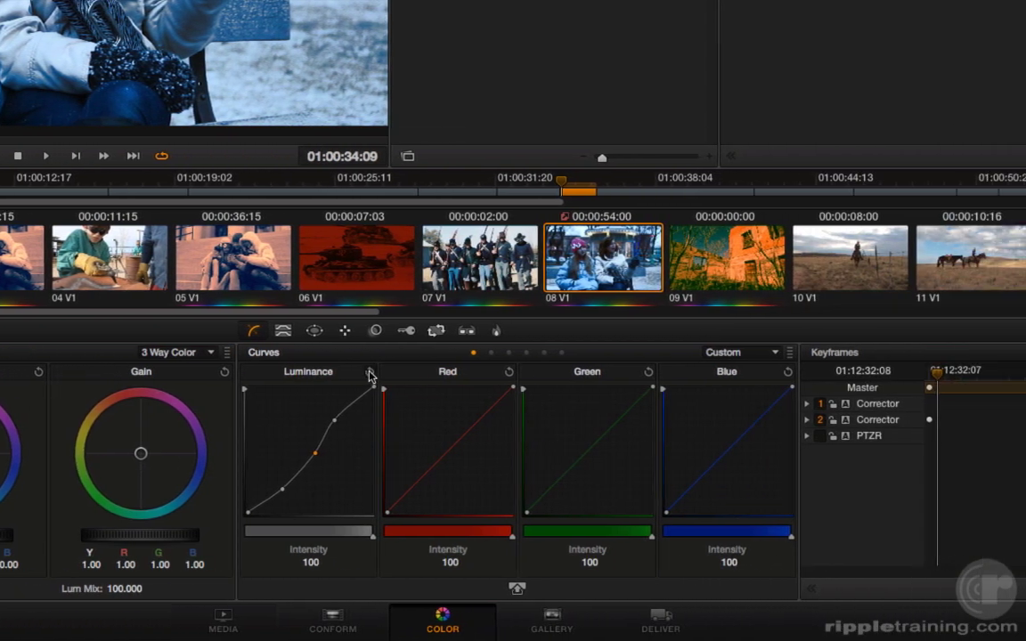
click(370, 372)
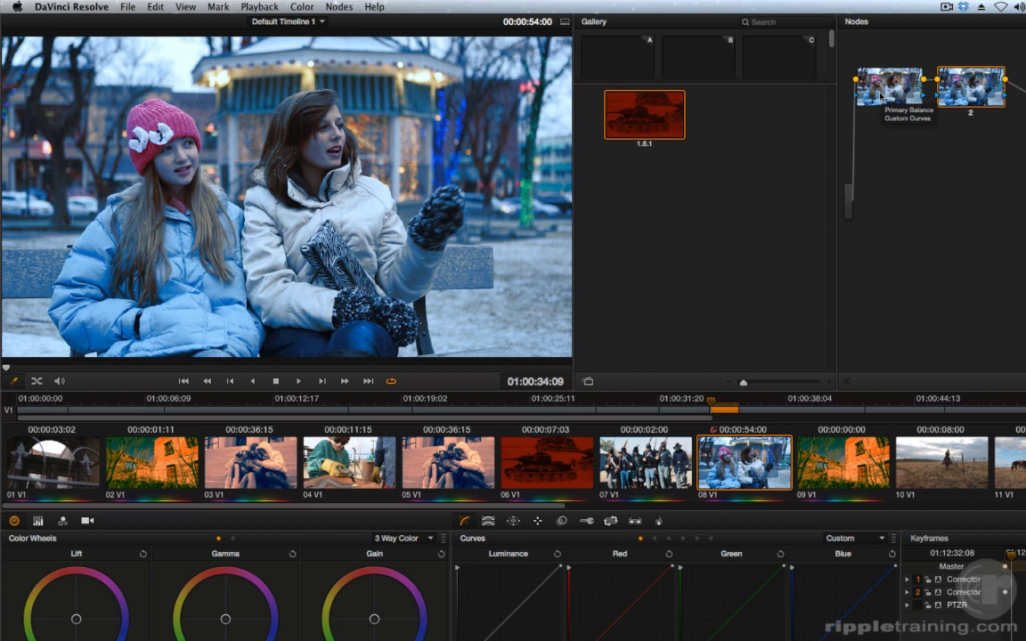
key(ctrl+d)
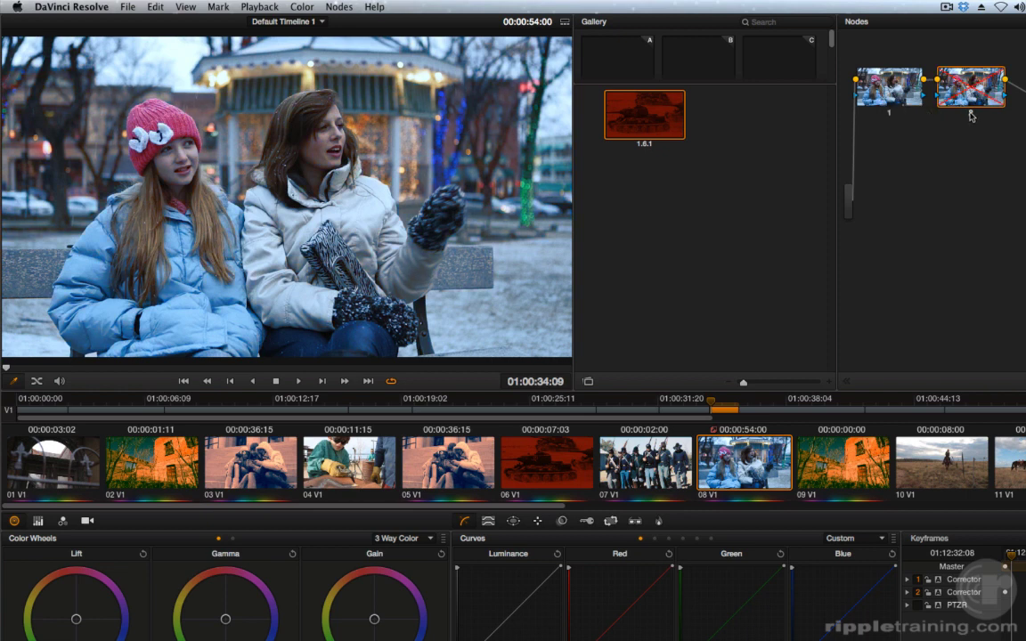
key(ctrl+d)
key(space)
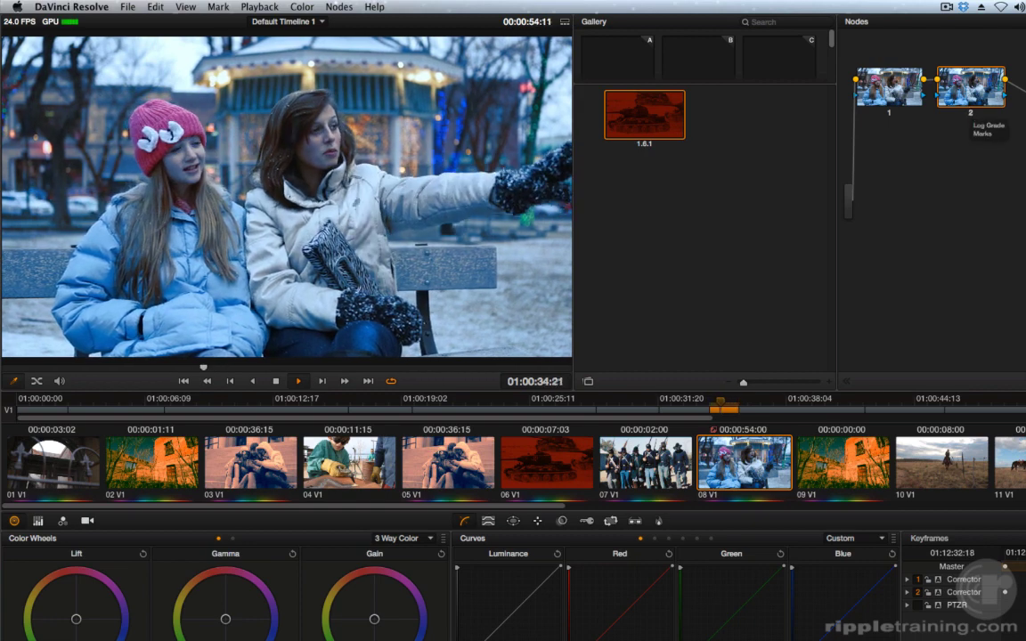
key(space)
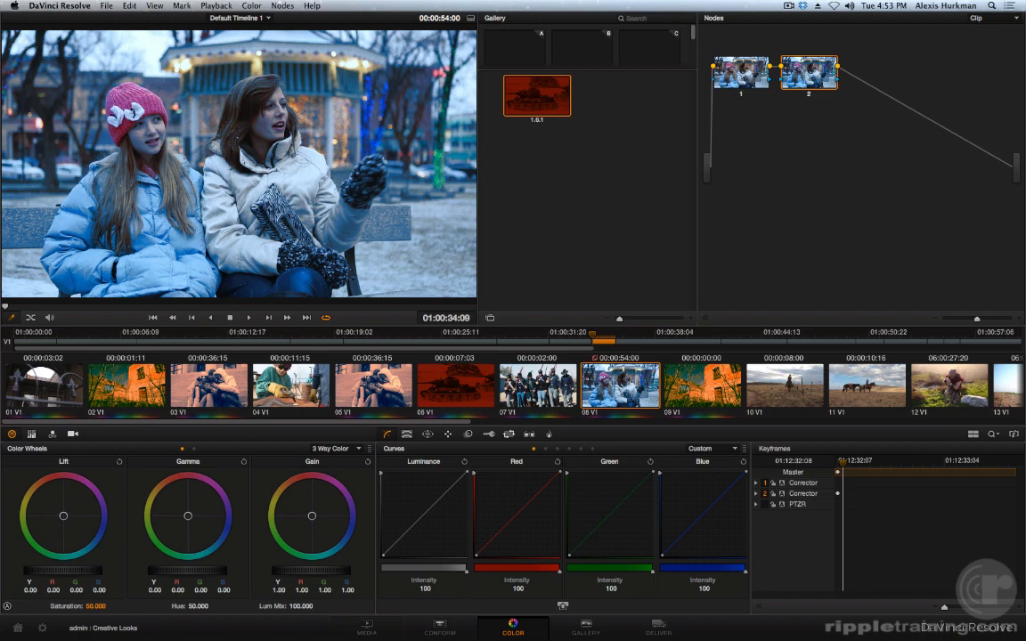
Copy clip 09's remote grades to local, then reset it to a single ungraded node
click(707, 381)
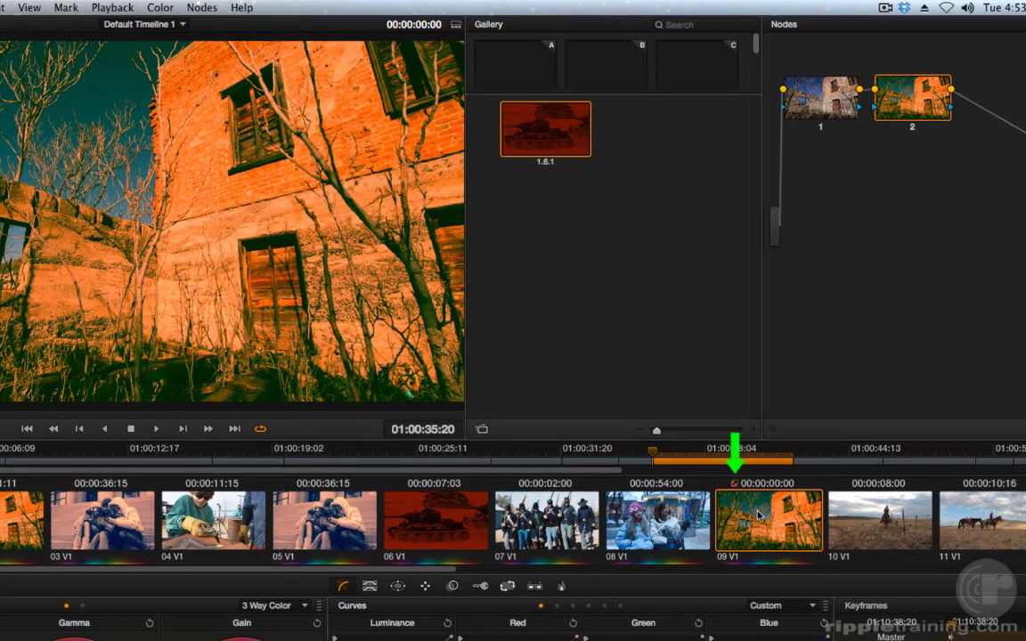
right_click(758, 514)
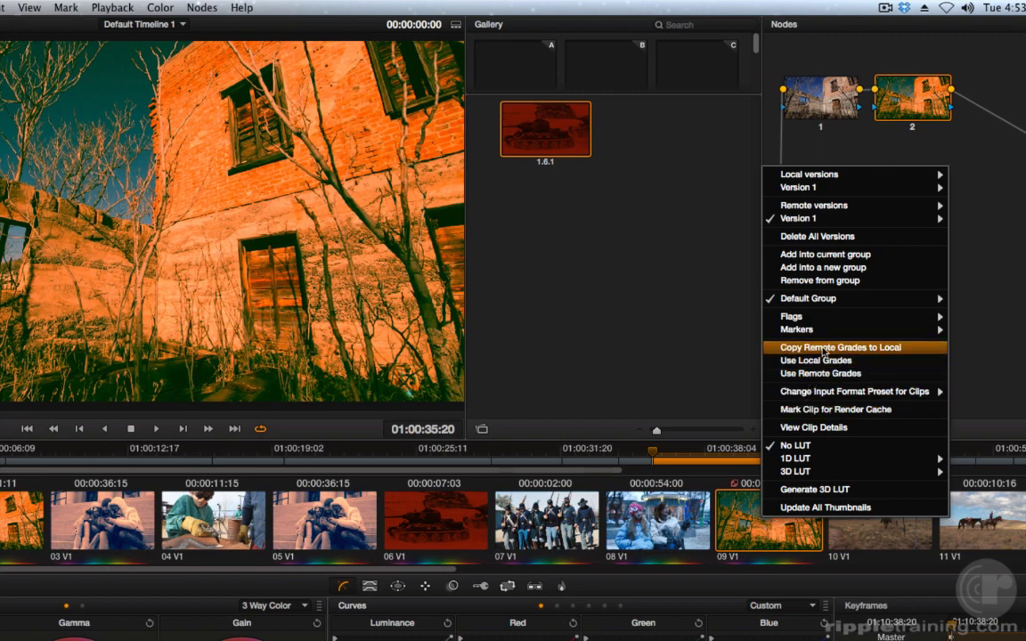
click(824, 350)
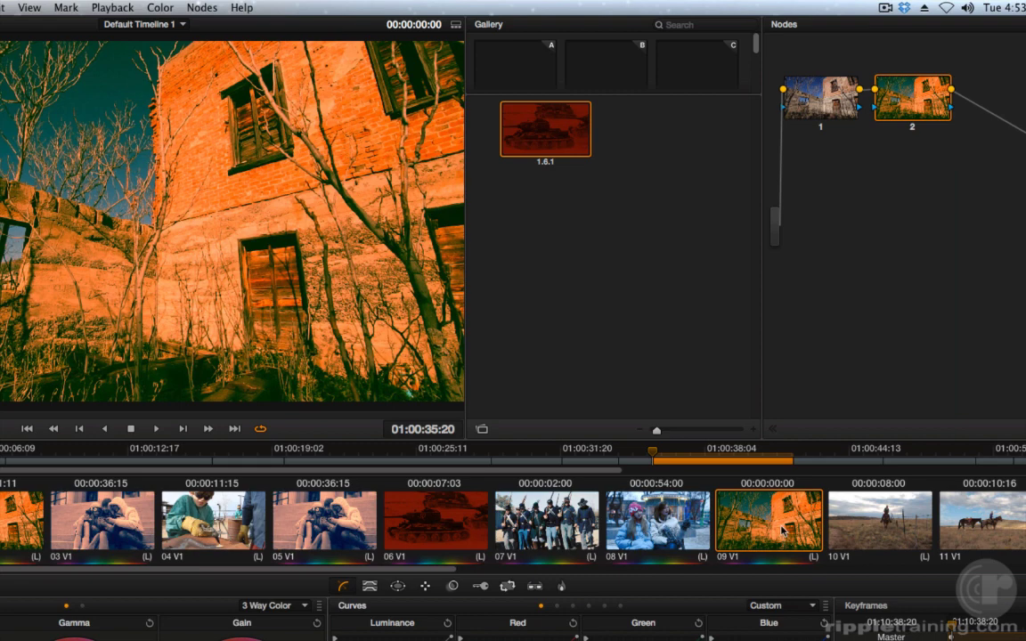
click(161, 7)
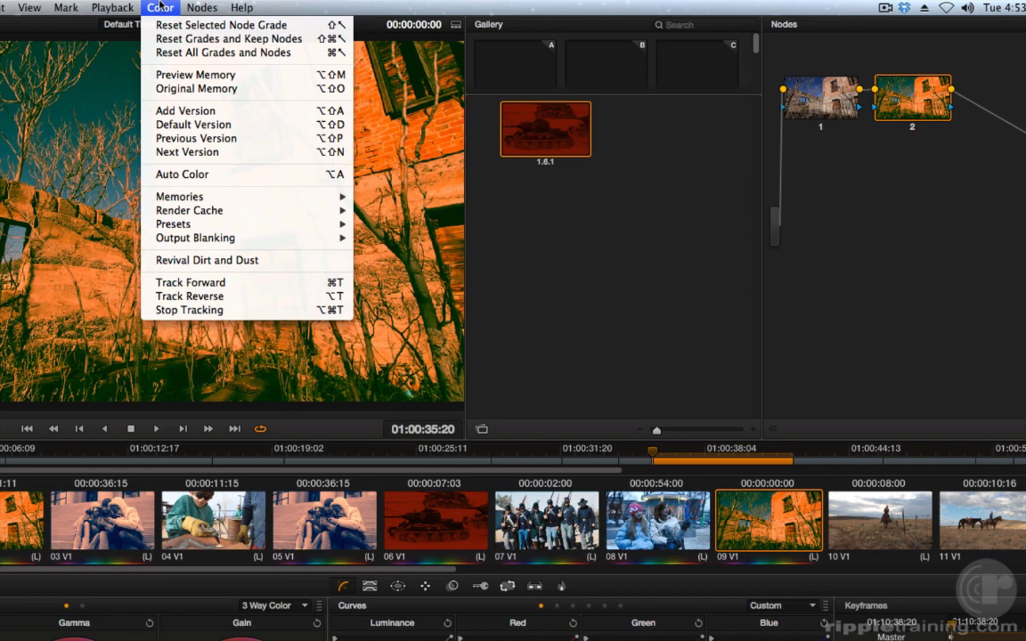
click(153, 53)
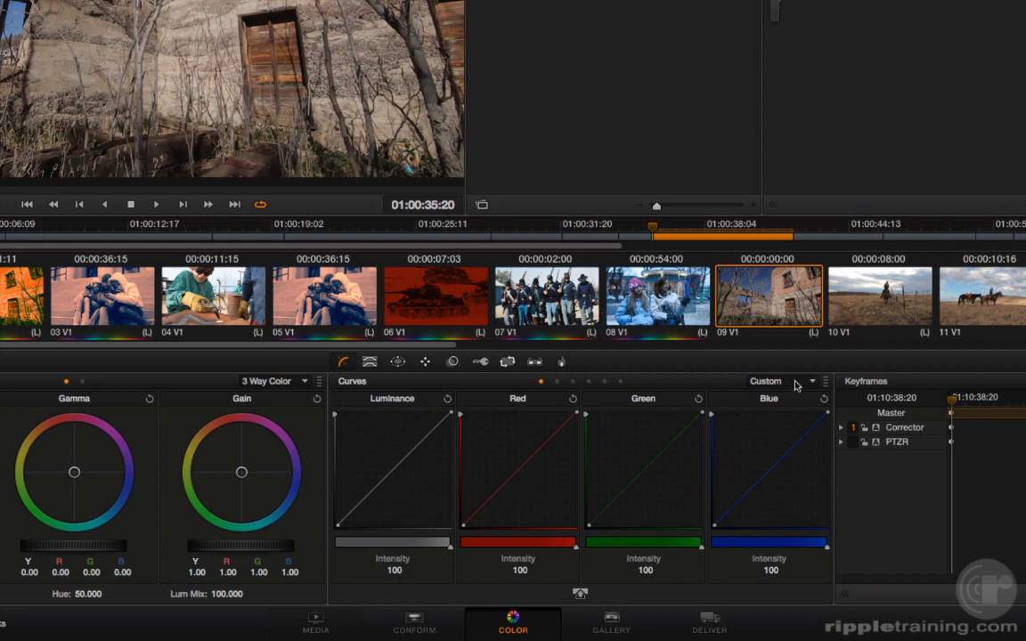
Gang the custom curves and bend node 1's luminance curve into a gentle S-curve
click(825, 381)
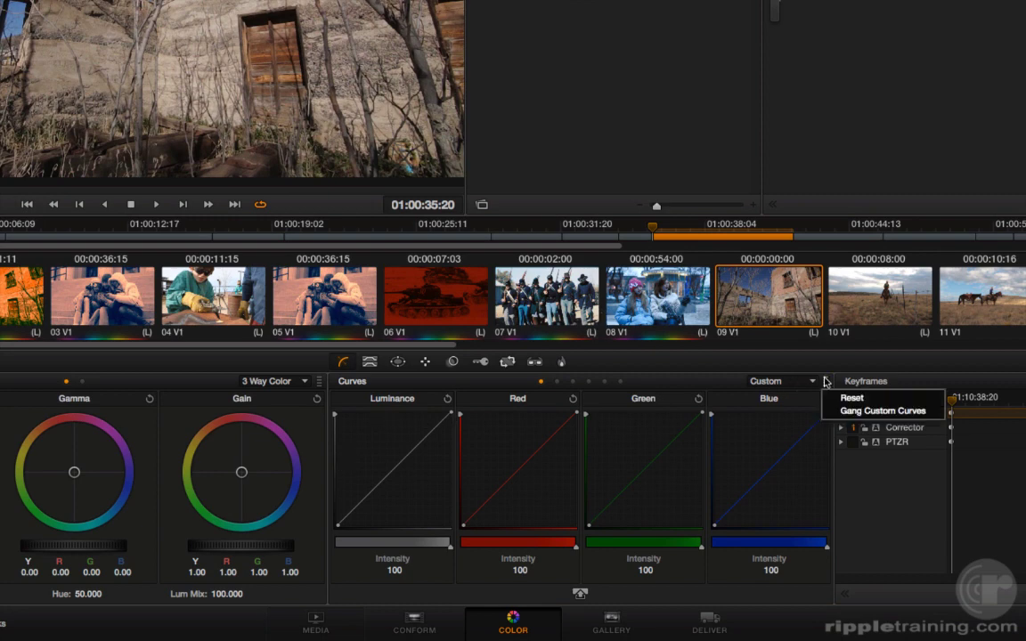
click(857, 411)
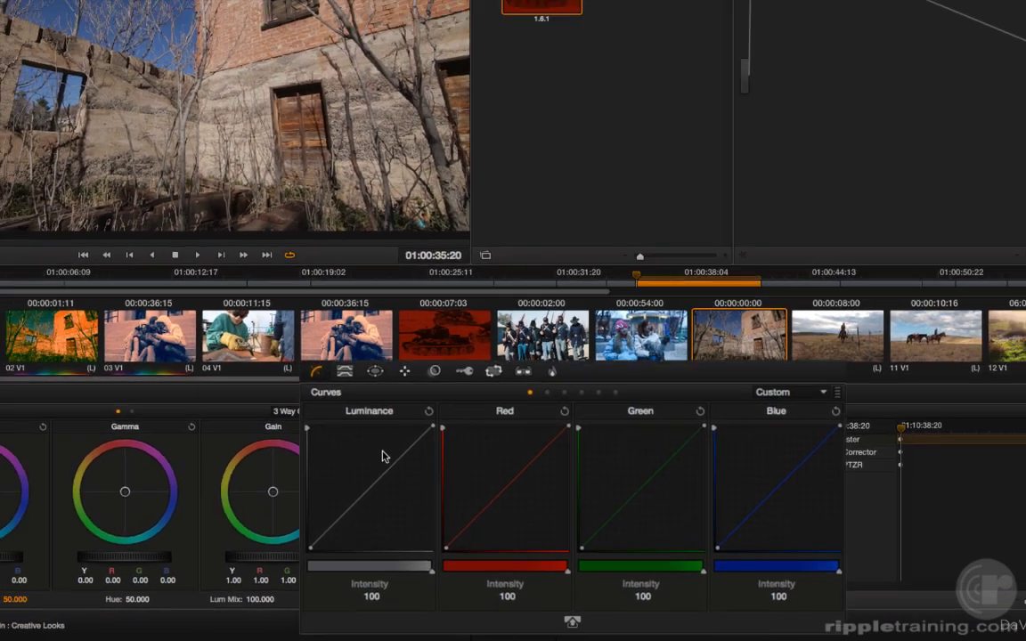
drag(383, 459, 379, 455)
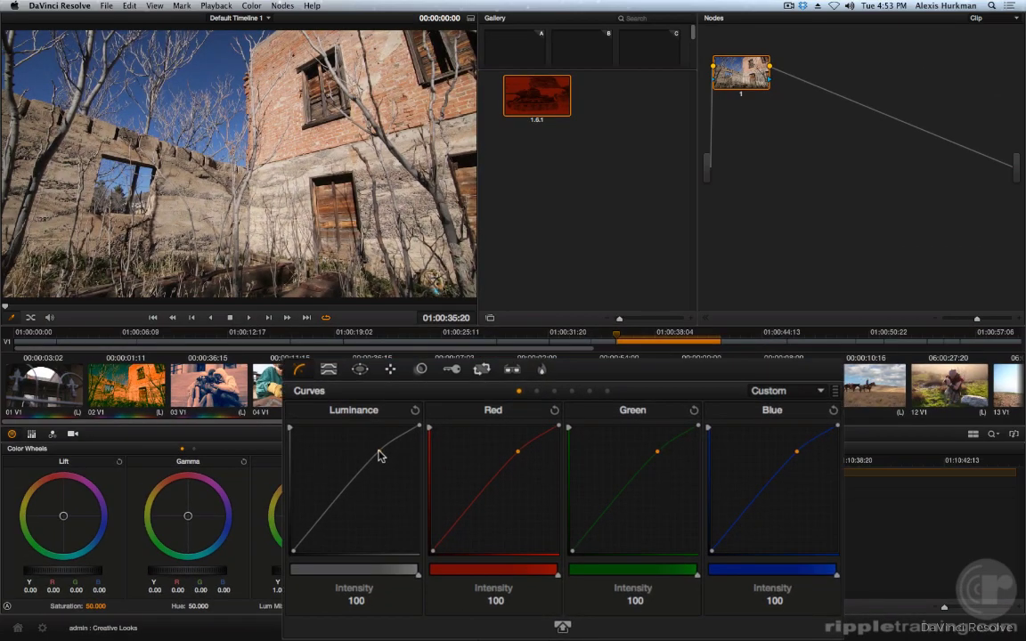
drag(341, 501, 330, 520)
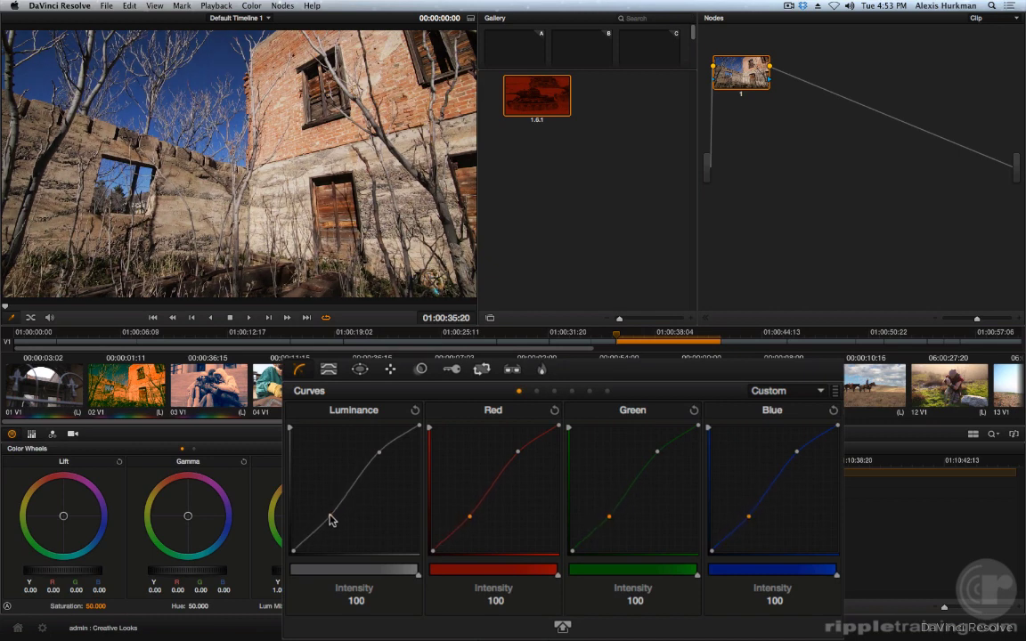
click(310, 536)
mouse_move(311, 541)
mouse_down()
mouse_move(318, 552)
mouse_move(313, 543)
mouse_up()
Add serial node 2 and switch its qualifier to LUM mode
key(alt+s)
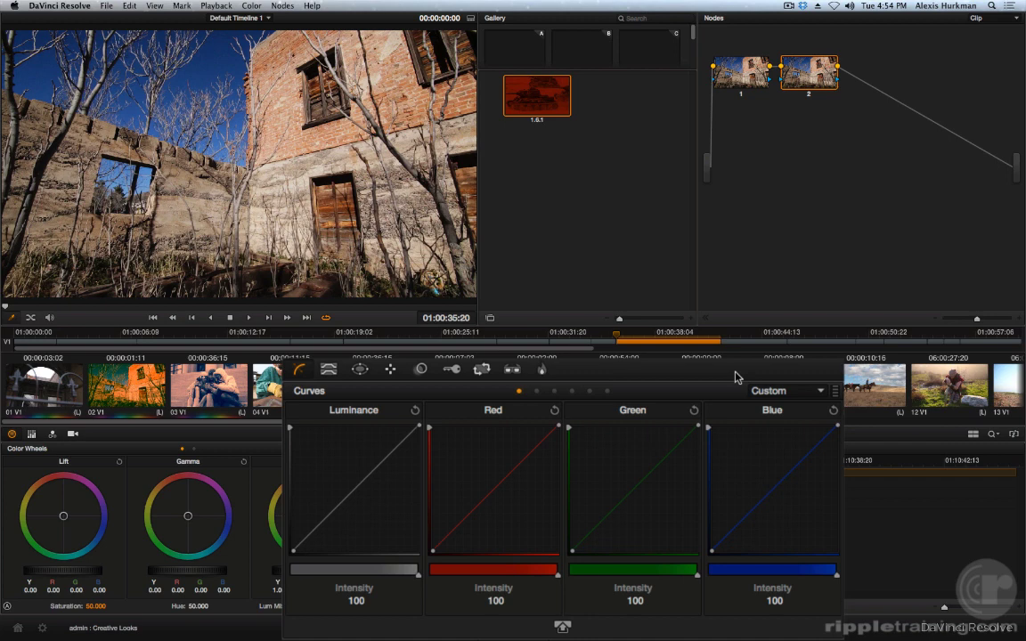
click(328, 370)
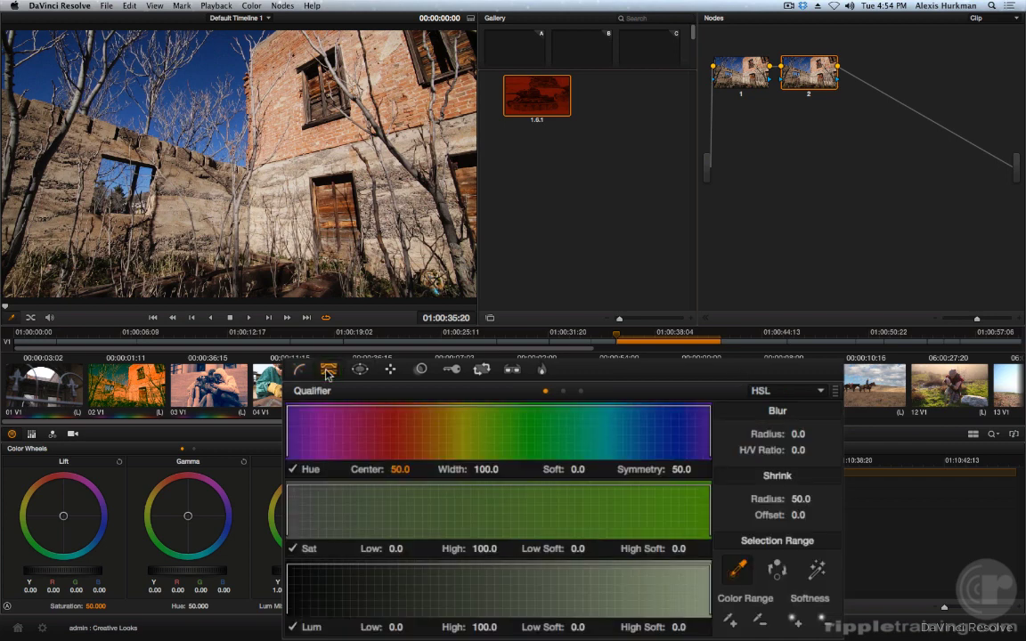
click(817, 392)
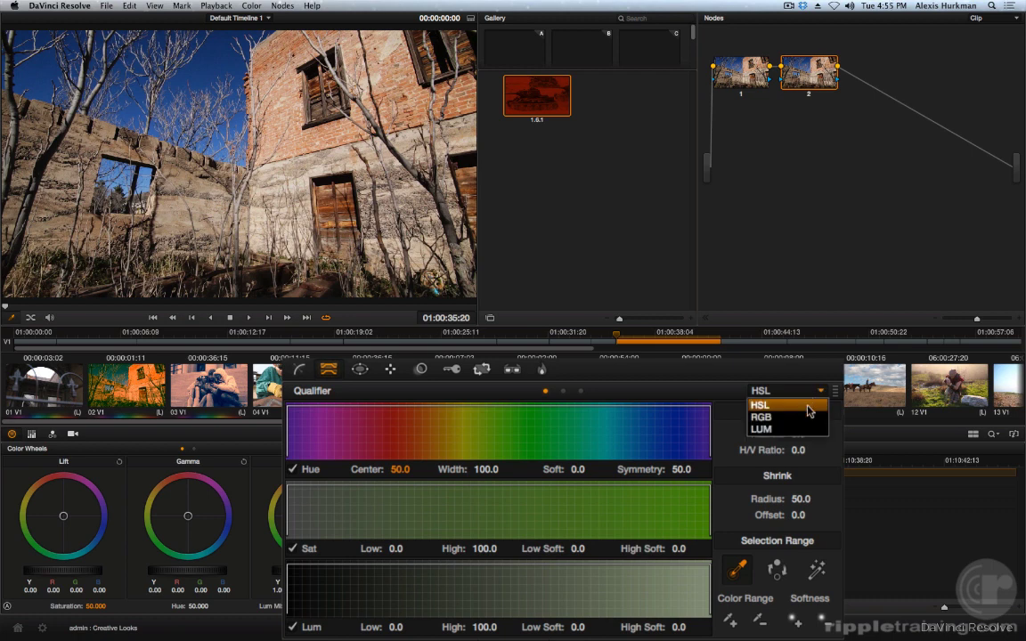
click(766, 430)
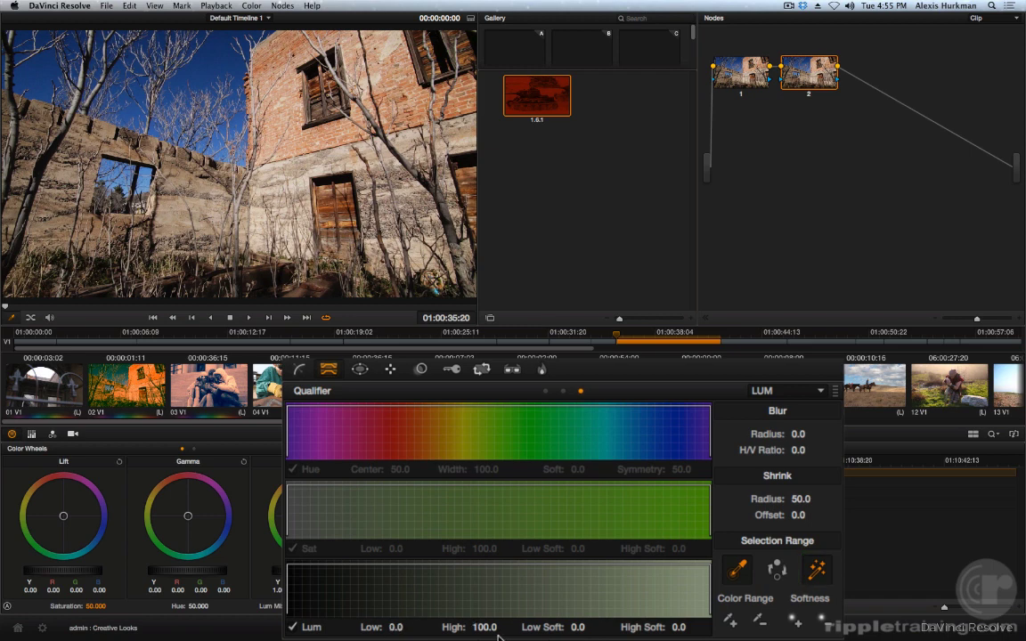
Set the luminance key to 51.9–60.9 with Low Soft 4.9 and High Soft 7.1
drag(485, 628, 448, 627)
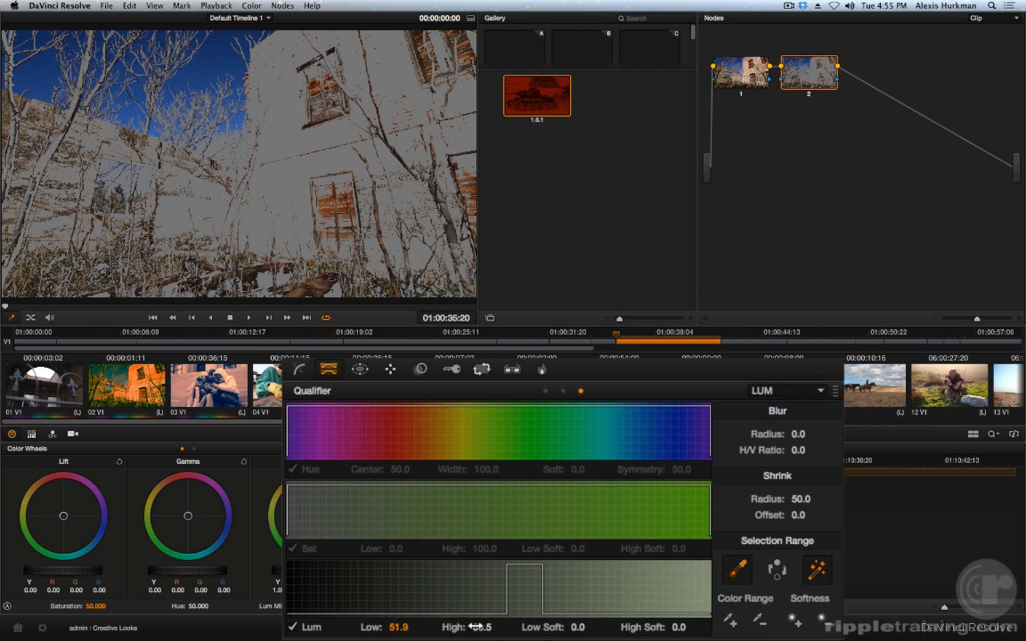
drag(489, 627, 503, 628)
drag(593, 629, 588, 629)
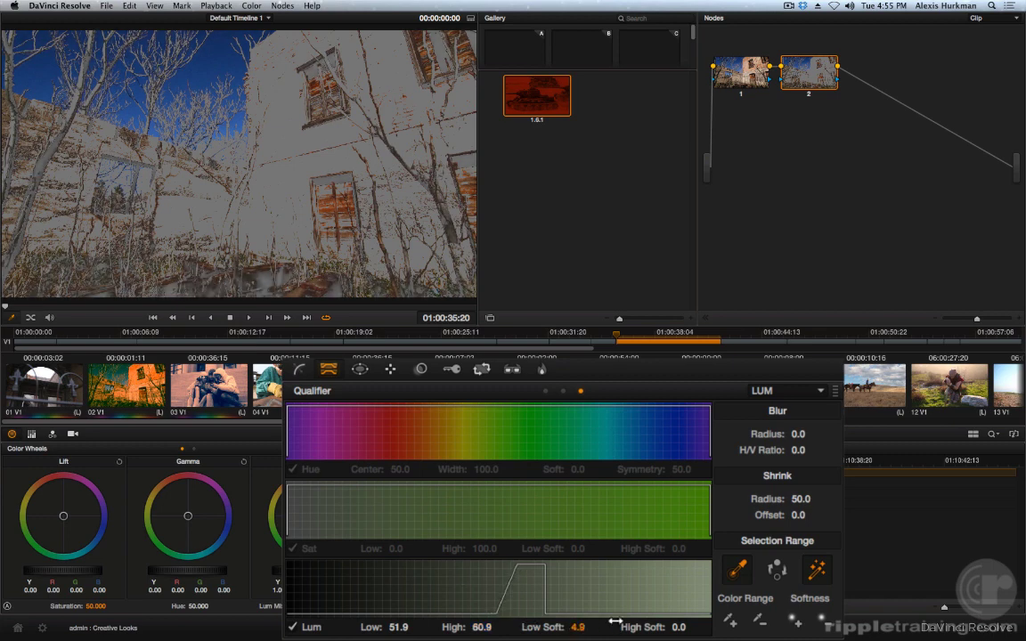
drag(684, 627, 694, 625)
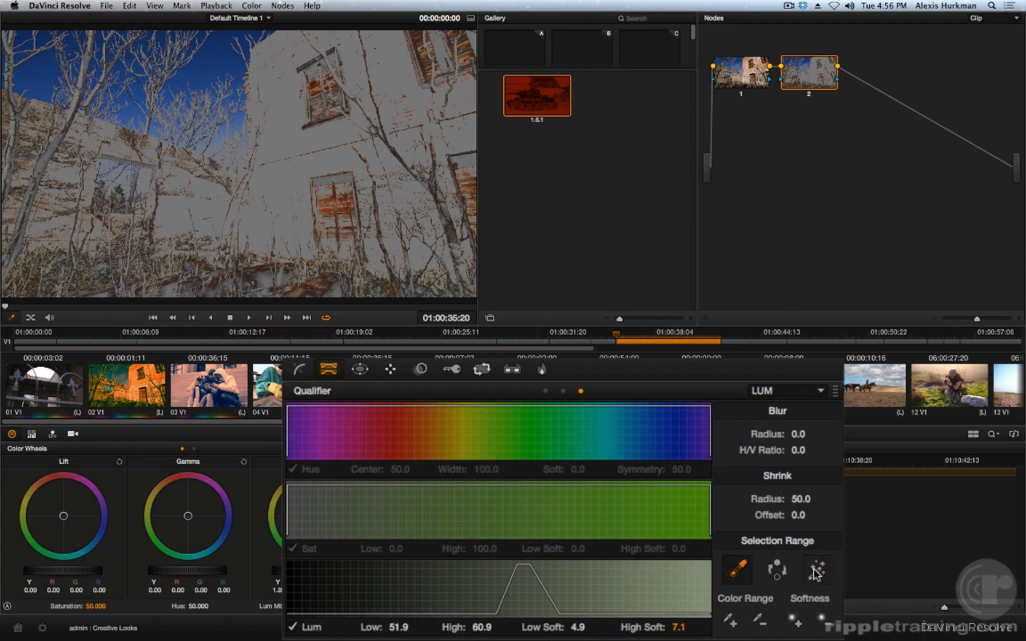
Hide the matte highlight and shift the Gamma balance toward teal (R -0.09, G 0.03, B -0.08)
key(shift+h)
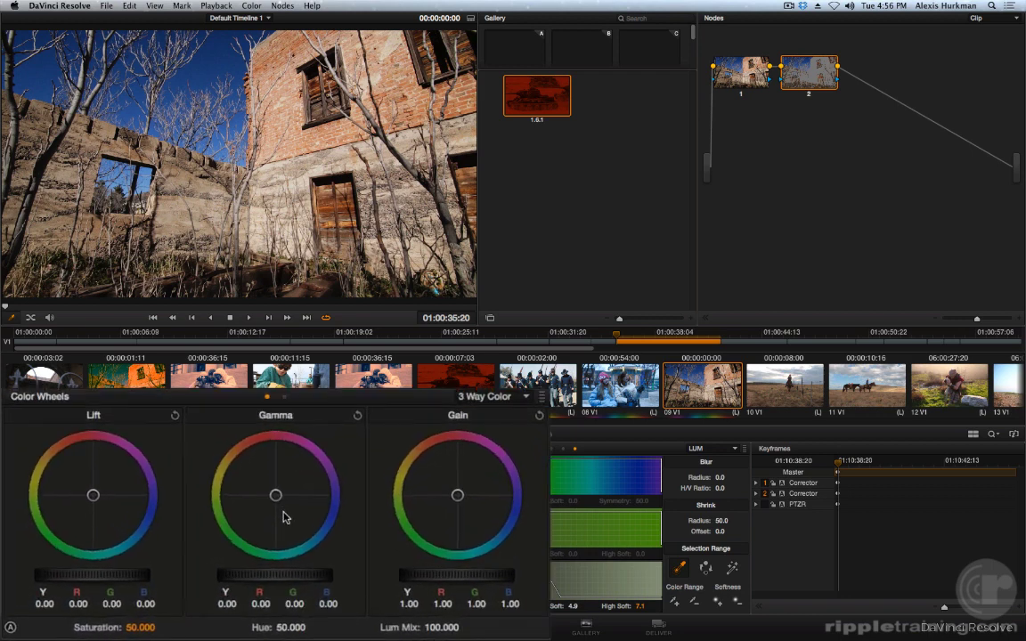
drag(188, 517, 177, 507)
mouse_move(265, 479)
mouse_down()
mouse_move(169, 374)
mouse_move(86, 376)
mouse_move(172, 350)
mouse_move(94, 347)
mouse_move(243, 542)
mouse_move(242, 425)
mouse_move(243, 542)
mouse_move(263, 477)
mouse_up()
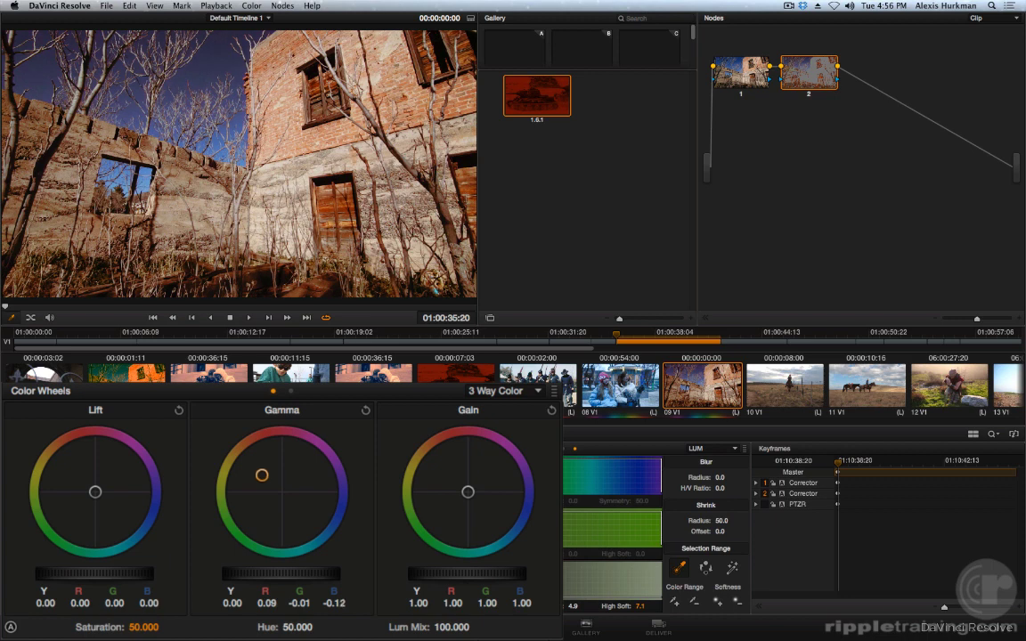
drag(235, 427, 247, 452)
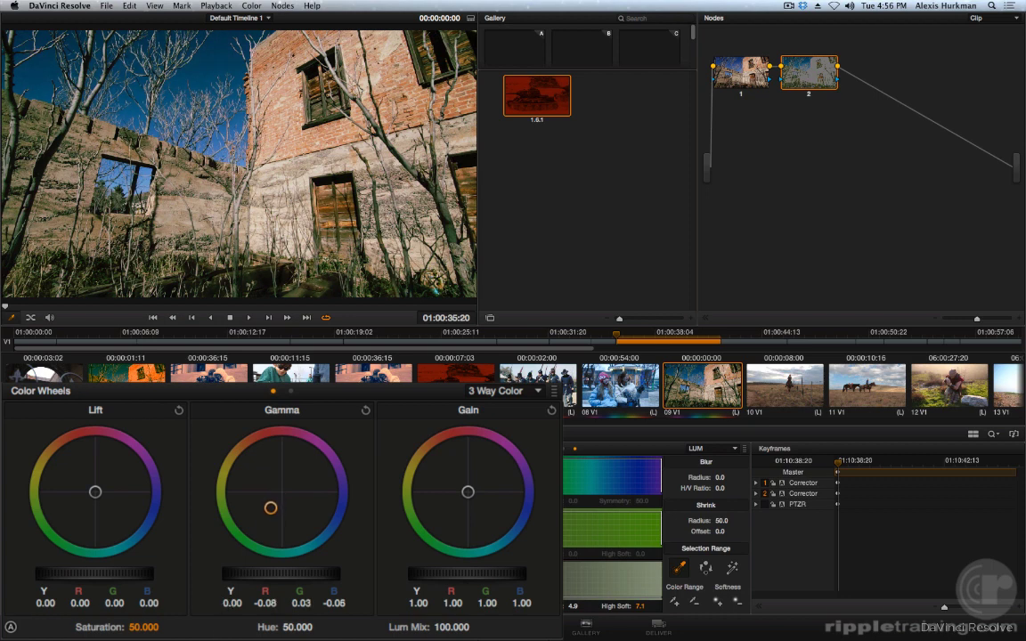
key(space)
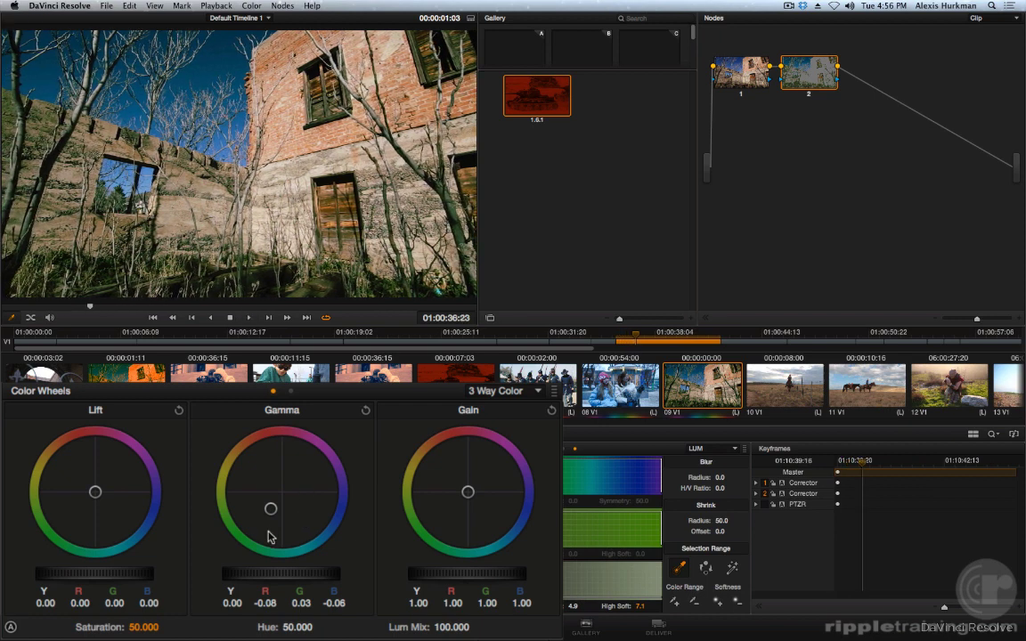
drag(272, 512, 244, 525)
Set node 2's Hue to 53.4, then play and toggle the node to compare
drag(284, 628, 316, 627)
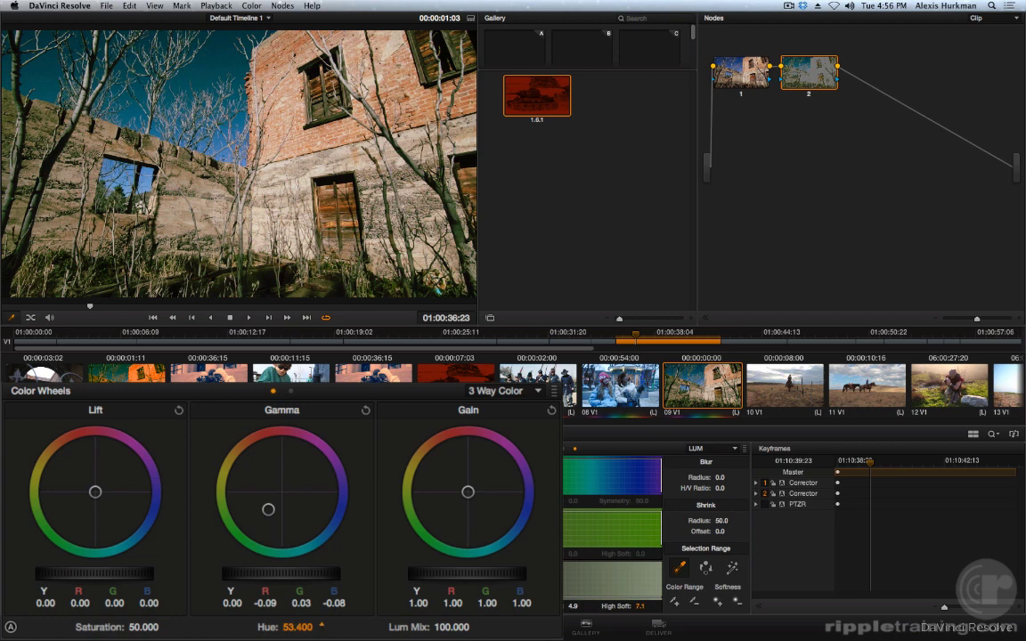
key(space)
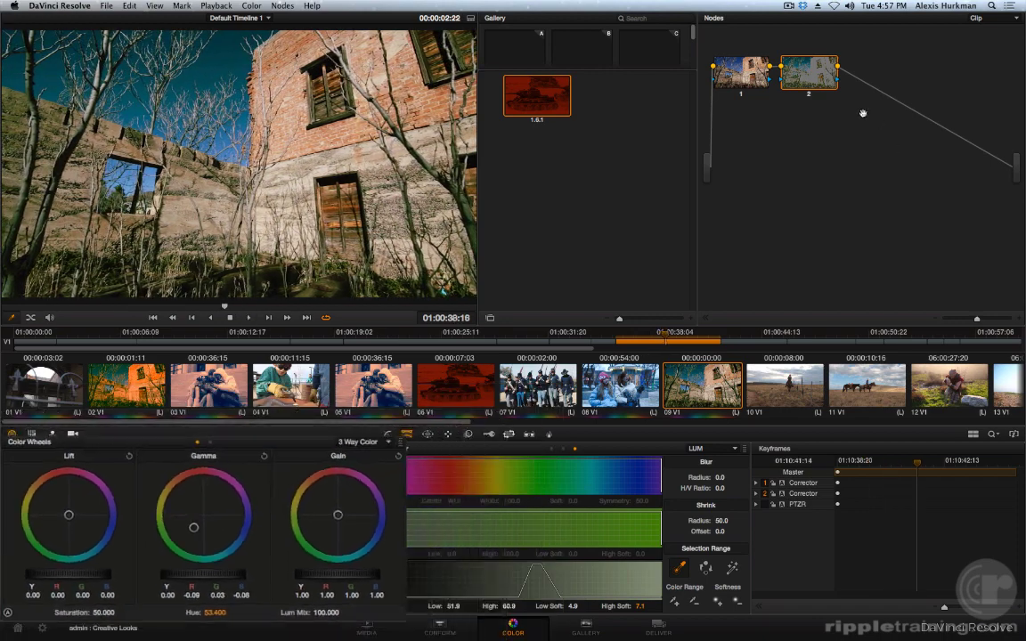
key(ctrl+d)
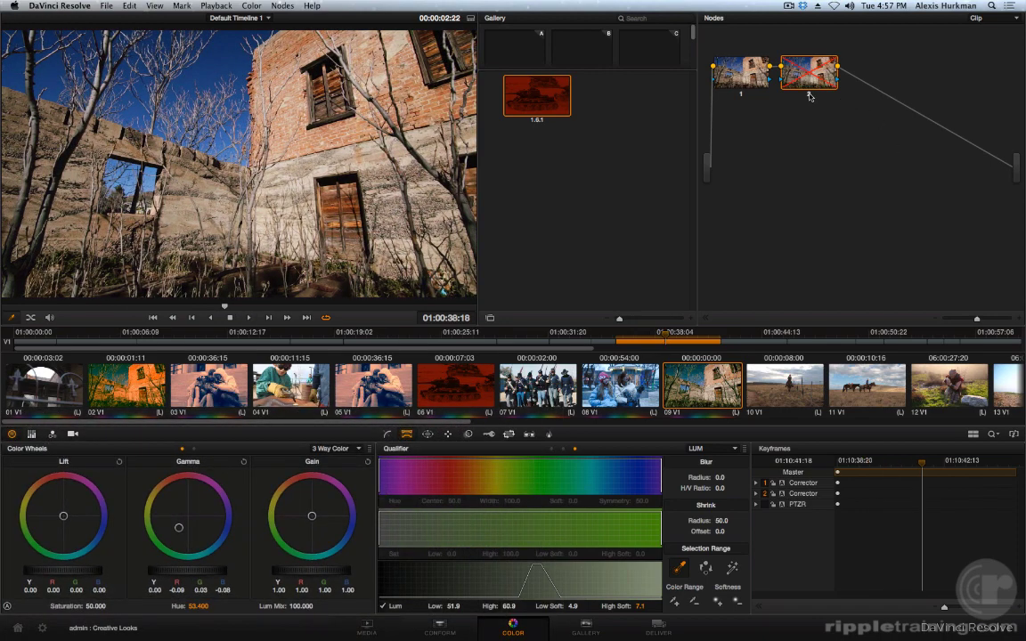
key(ctrl+d)
key(space)
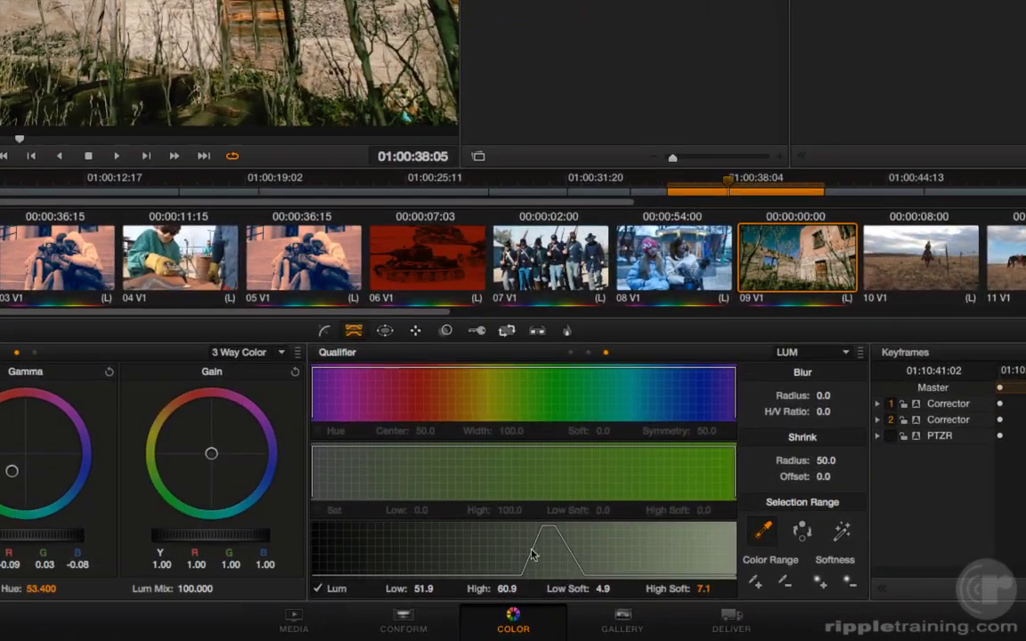
Draw a closed custom curve window around the wall, building and ground, excluding the sky
click(384, 330)
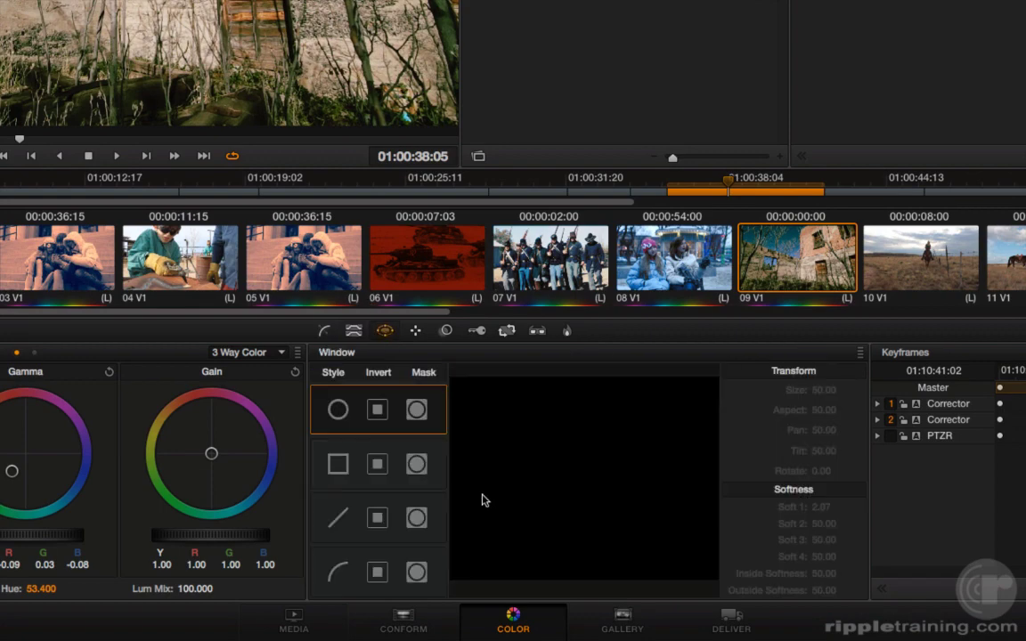
click(335, 574)
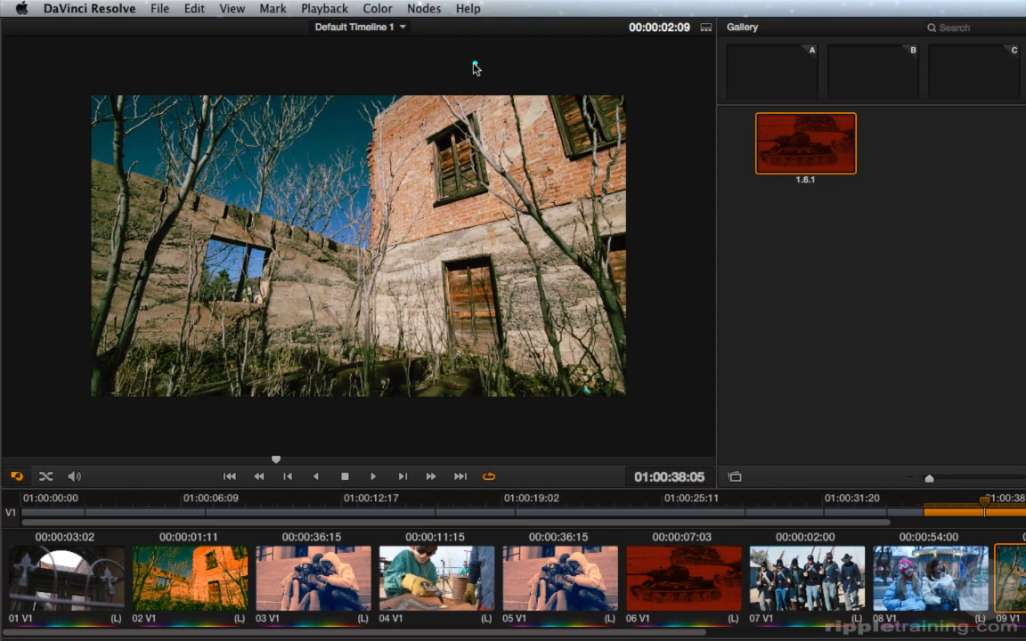
click(475, 63)
click(380, 119)
click(383, 244)
click(74, 155)
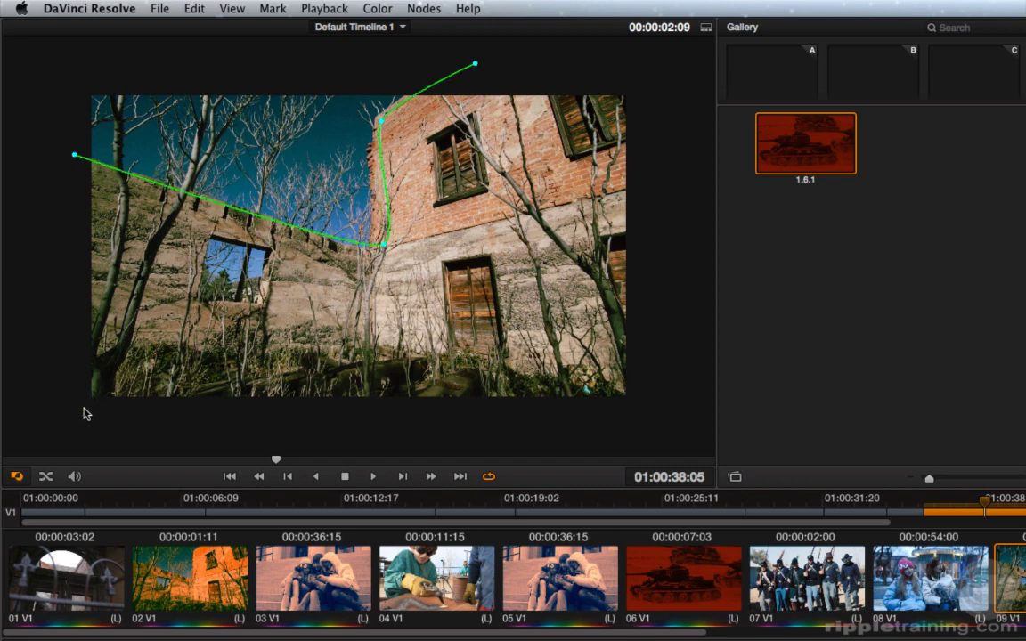
click(81, 409)
click(678, 424)
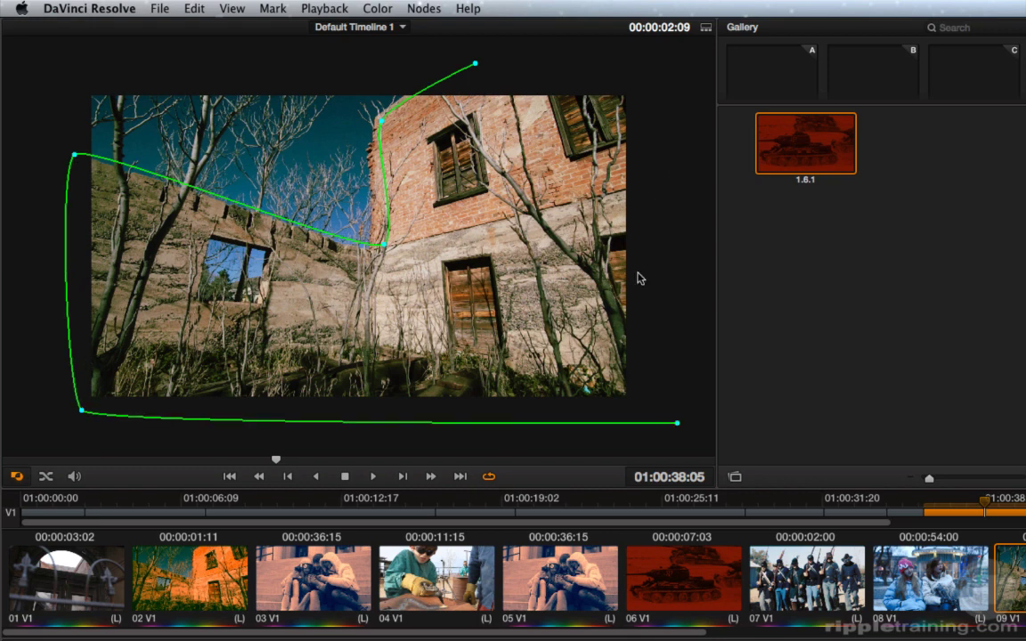
click(659, 75)
click(475, 63)
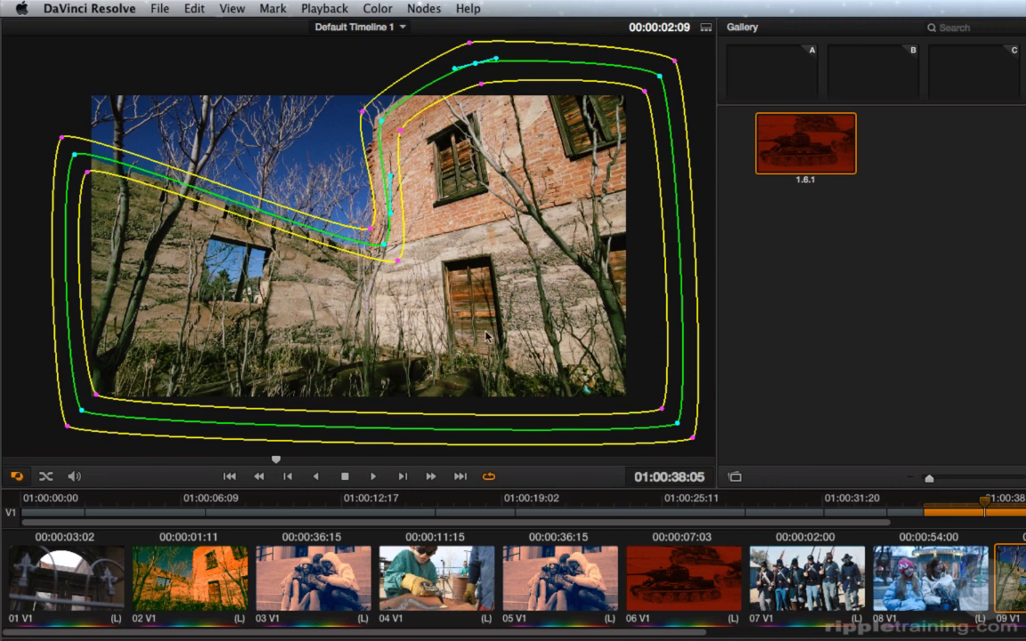
Set the viewer overlay to None and play the windowed grade
click(15, 477)
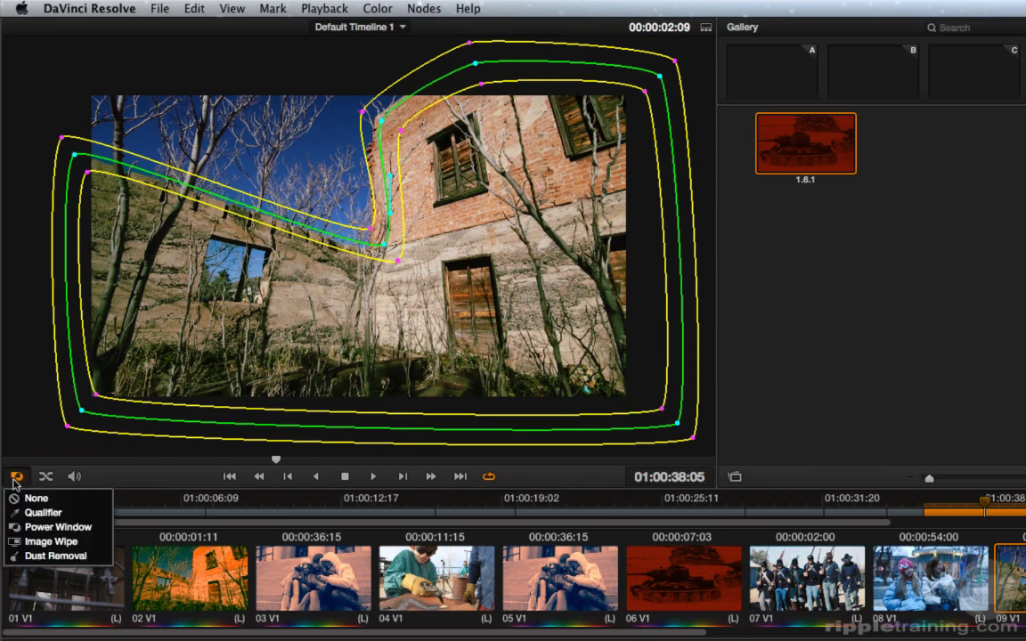
click(26, 498)
key(space)
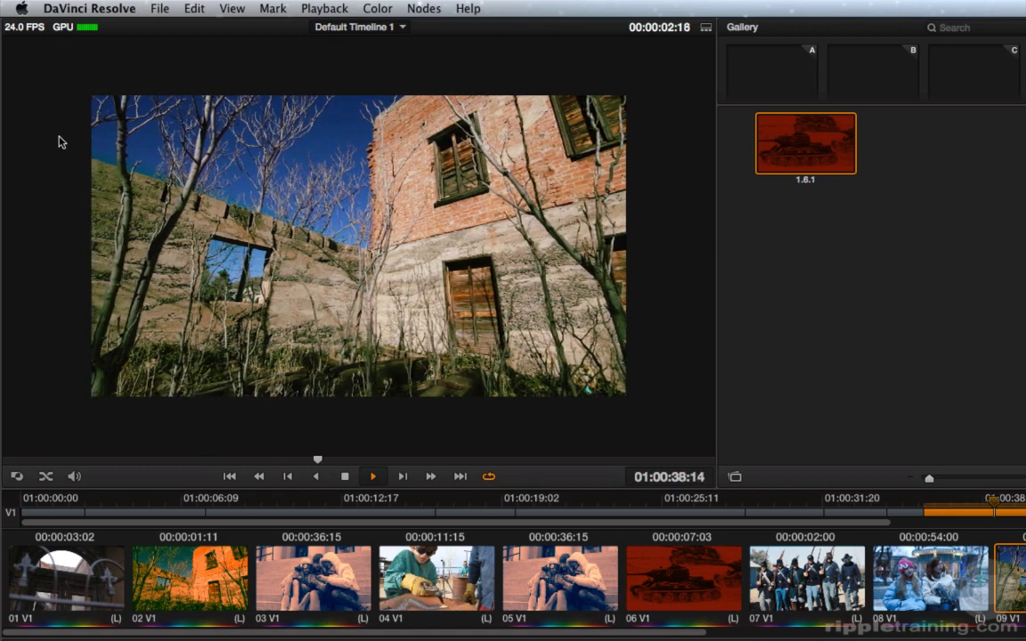
Pause playback on the finished building grade
key(space)
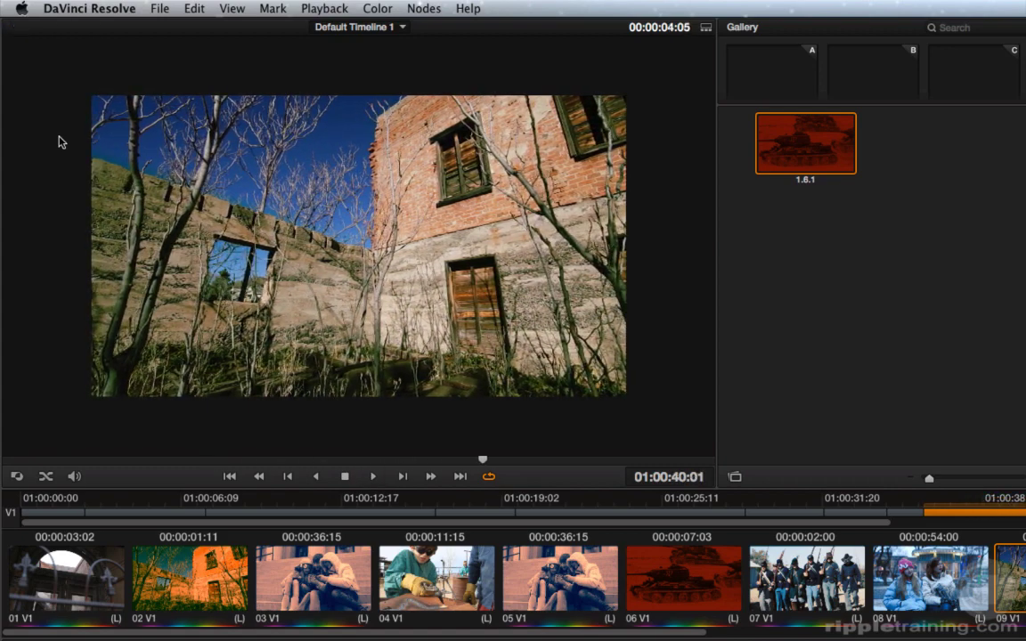